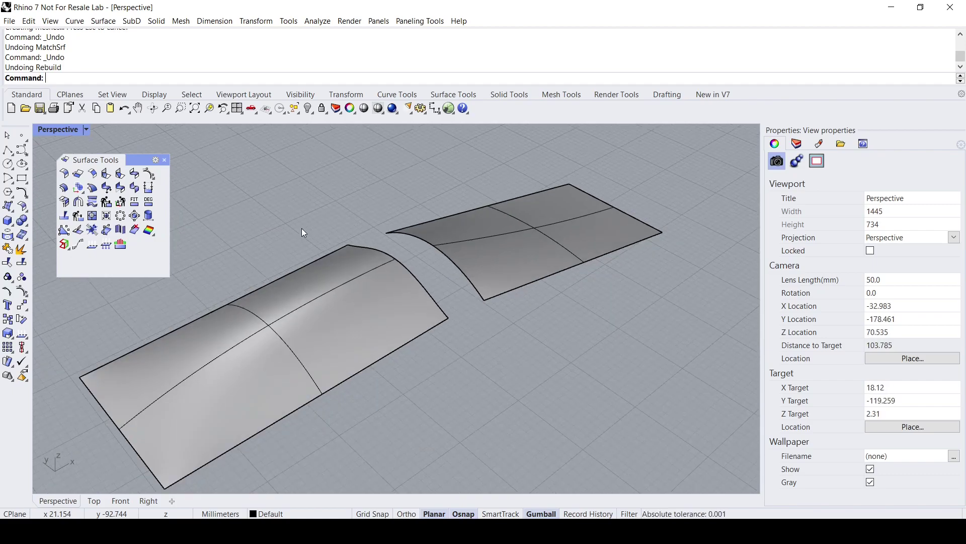
- Window-select both surfaces and turn on their control points with PointsOn
{"action": "scroll", "coordinate": [303, 233], "scroll_direction": "down", "scroll_amount": 3}
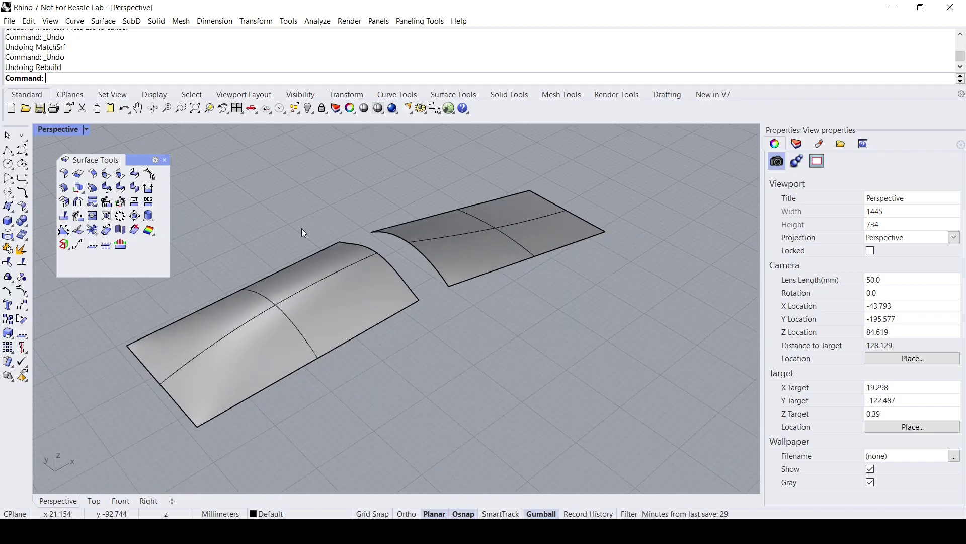
{"action": "right_click_drag", "start_coordinate": [309, 224], "coordinate": [485, 276], "text": "shift"}
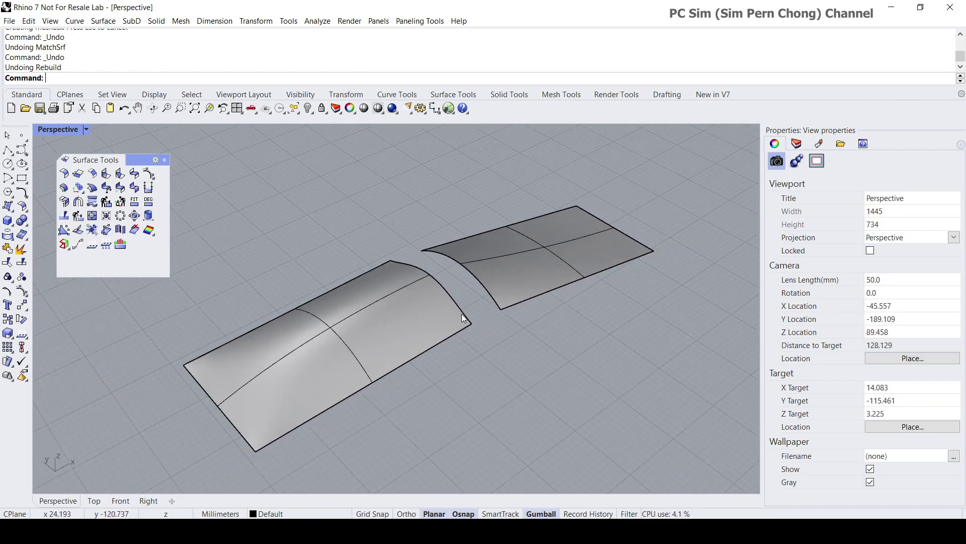
{"action": "mouse_move", "coordinate": [541, 354]}
{"action": "right_mouse_down"}
{"action": "mouse_move", "coordinate": [535, 377]}
{"action": "mouse_move", "coordinate": [539, 356]}
{"action": "right_mouse_up"}
{"action": "scroll", "coordinate": [538, 355], "scroll_direction": "down", "scroll_amount": 3}
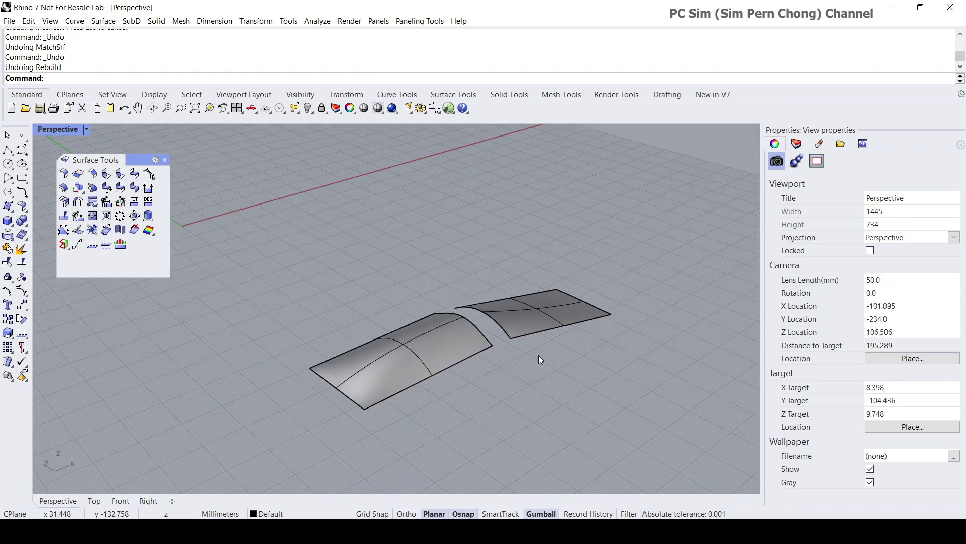
{"action": "right_click_drag", "start_coordinate": [486, 341], "coordinate": [324, 301]}
{"action": "left_click_drag", "start_coordinate": [210, 220], "coordinate": [640, 425]}
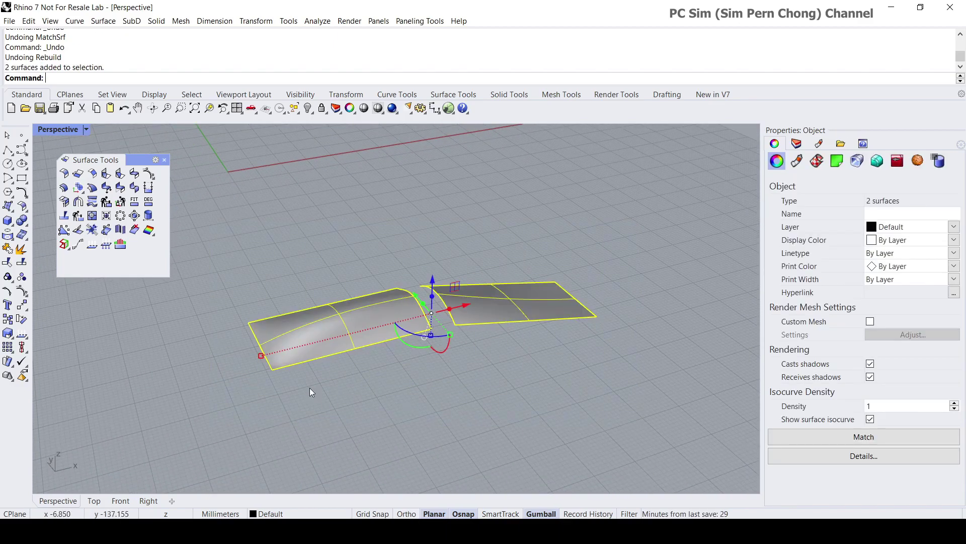
{"action": "left_click", "coordinate": [22, 291]}
- Review the left surface's Rebuild settings: 4×4 points, degree 3, 0.257649 deviation
{"action": "right_click_drag", "start_coordinate": [288, 287], "coordinate": [334, 307]}
{"action": "scroll", "coordinate": [343, 317], "scroll_direction": "up", "scroll_amount": 3}
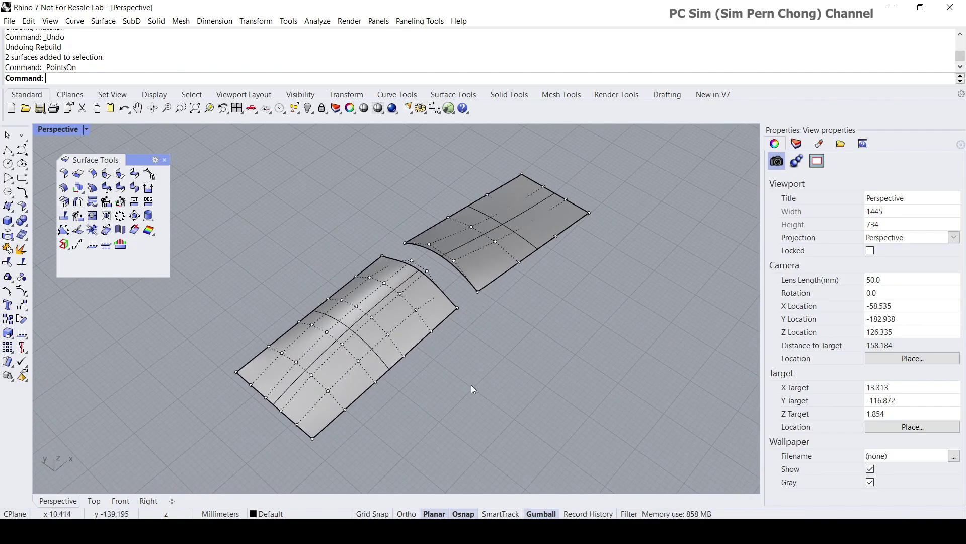
{"action": "right_click_drag", "start_coordinate": [473, 399], "coordinate": [461, 386]}
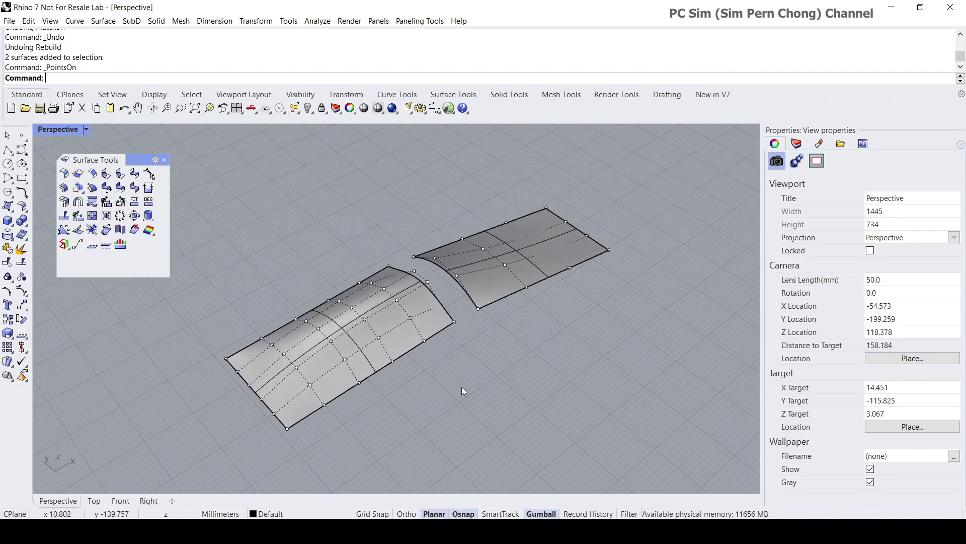
{"action": "left_click", "coordinate": [391, 328]}
{"action": "left_click", "coordinate": [436, 324]}
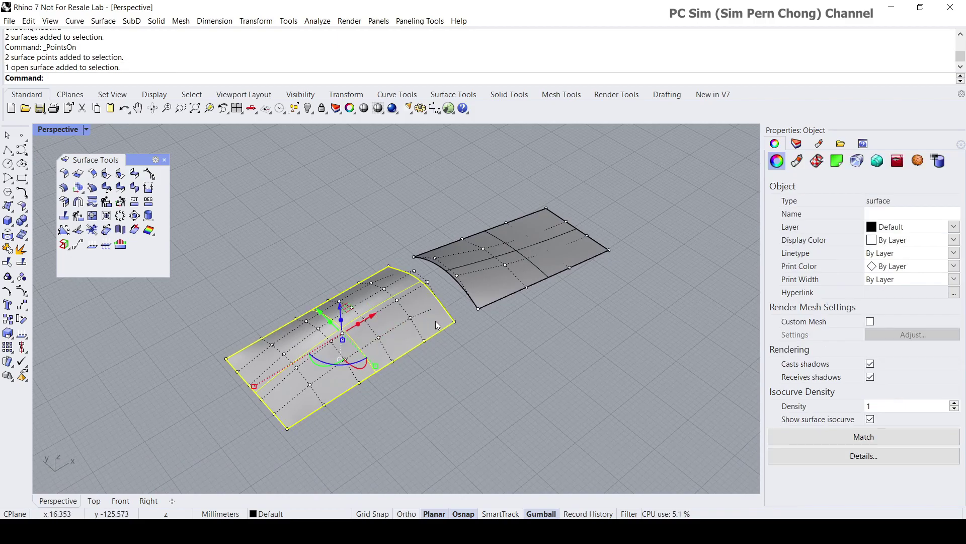
{"action": "type", "text": "Rebuild"}
{"action": "key", "text": "Return"}
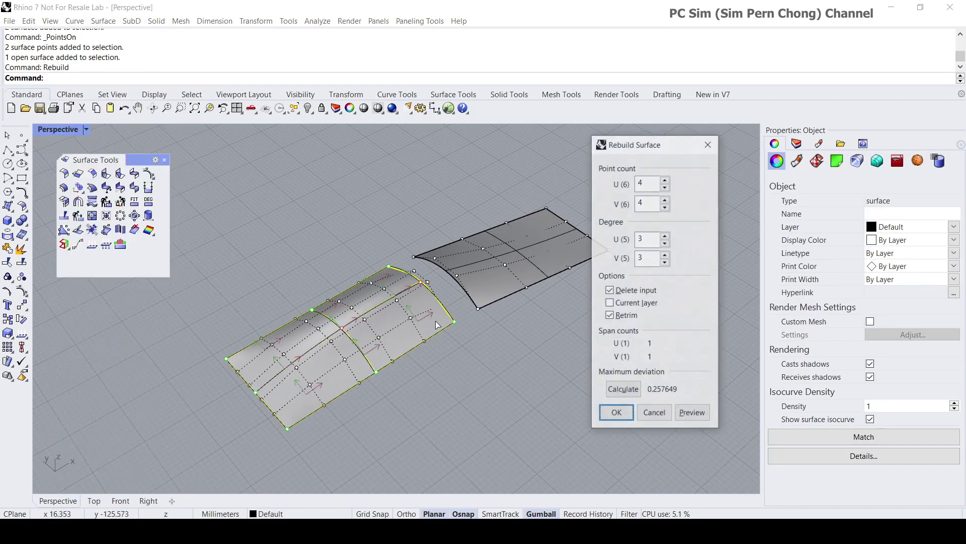
{"action": "left_click_drag", "start_coordinate": [638, 146], "coordinate": [650, 145]}
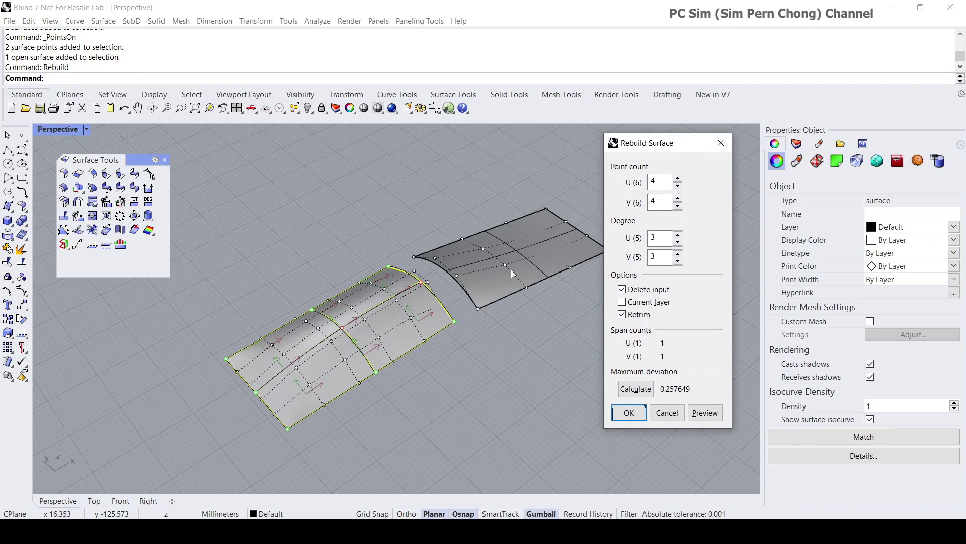
{"action": "right_click_drag", "start_coordinate": [512, 269], "coordinate": [468, 272], "text": "shift"}
{"action": "left_click_drag", "start_coordinate": [651, 154], "coordinate": [576, 162]}
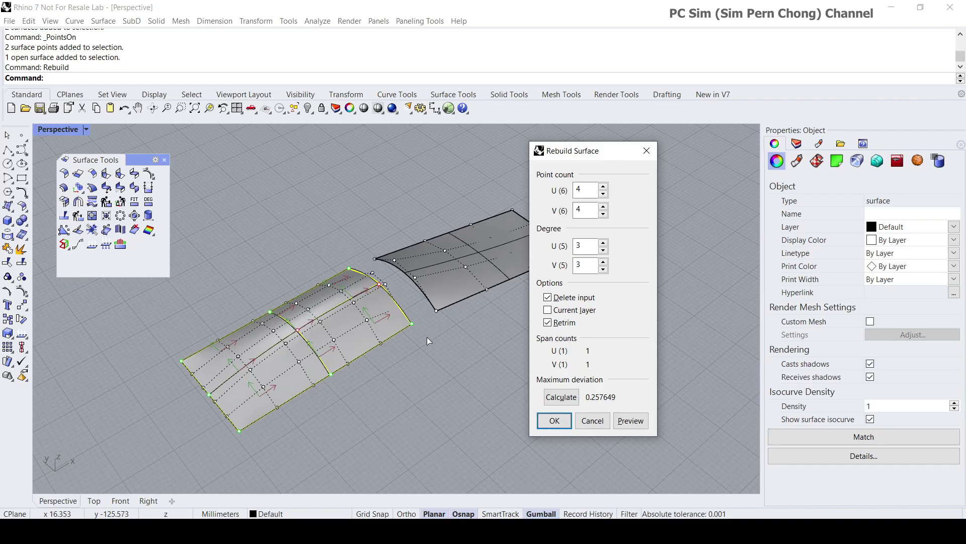
{"action": "scroll", "coordinate": [427, 340], "scroll_direction": "up", "scroll_amount": 5}
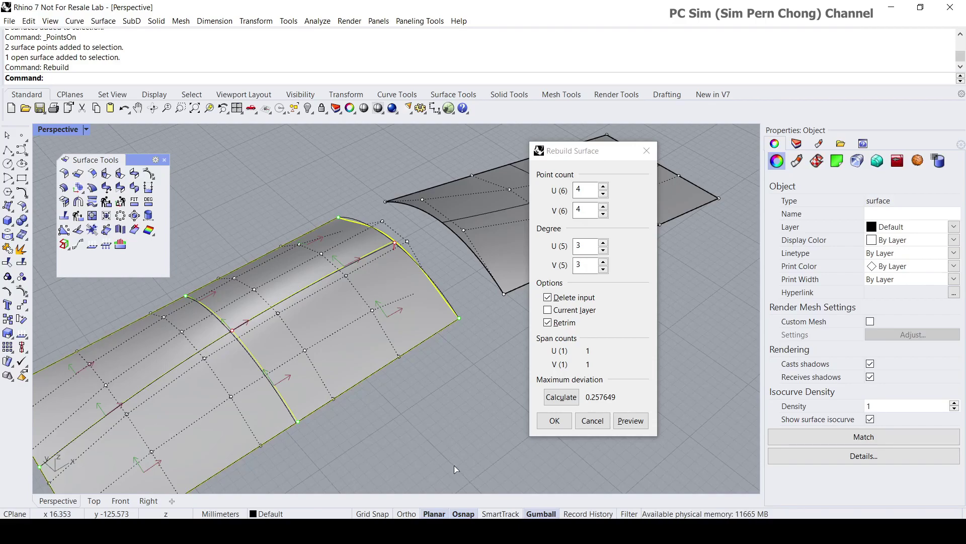
{"action": "right_click_drag", "start_coordinate": [455, 413], "coordinate": [436, 421], "text": "shift"}
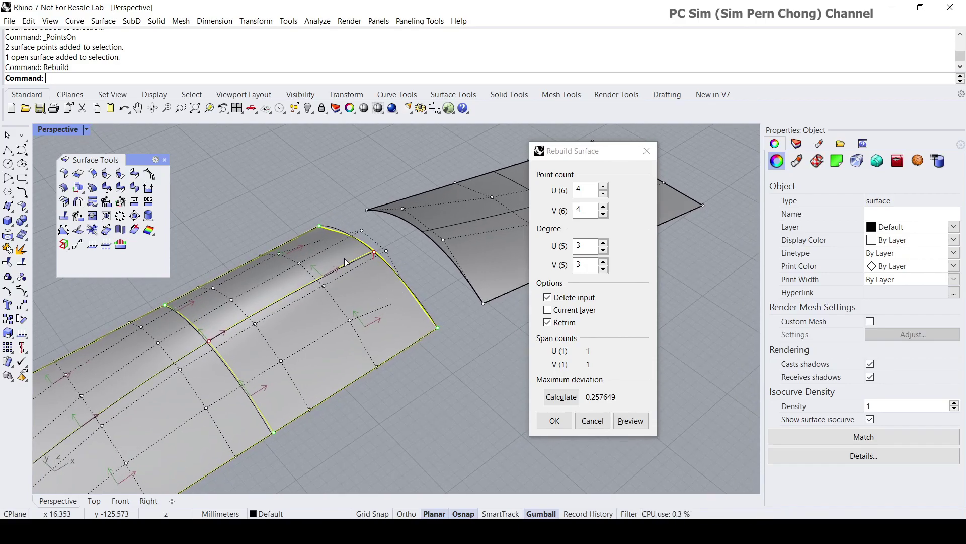
- Cancel the left rebuild and rebuild the flatter right surface at 4×4 points, degree 3
{"action": "left_click", "coordinate": [592, 421]}
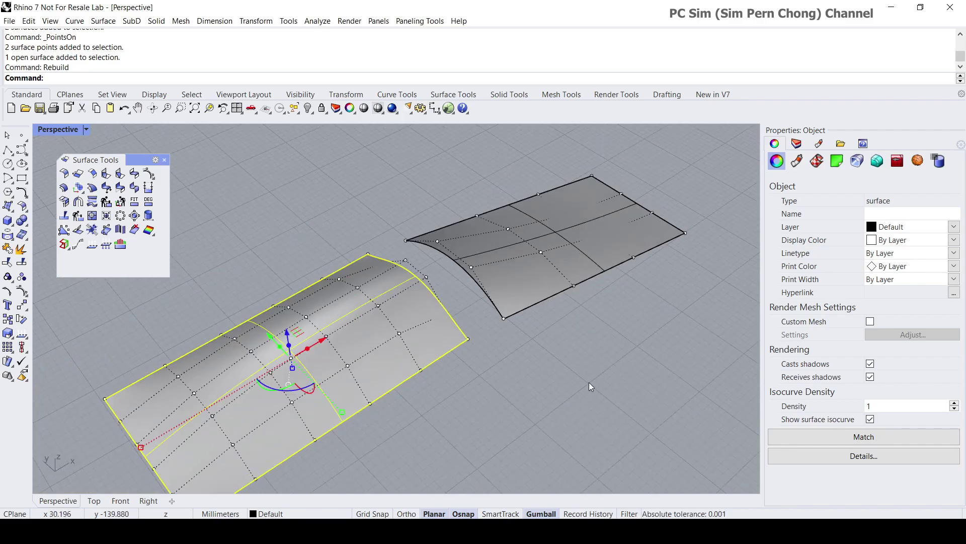
{"action": "left_click", "coordinate": [589, 383]}
{"action": "key", "text": "Return"}
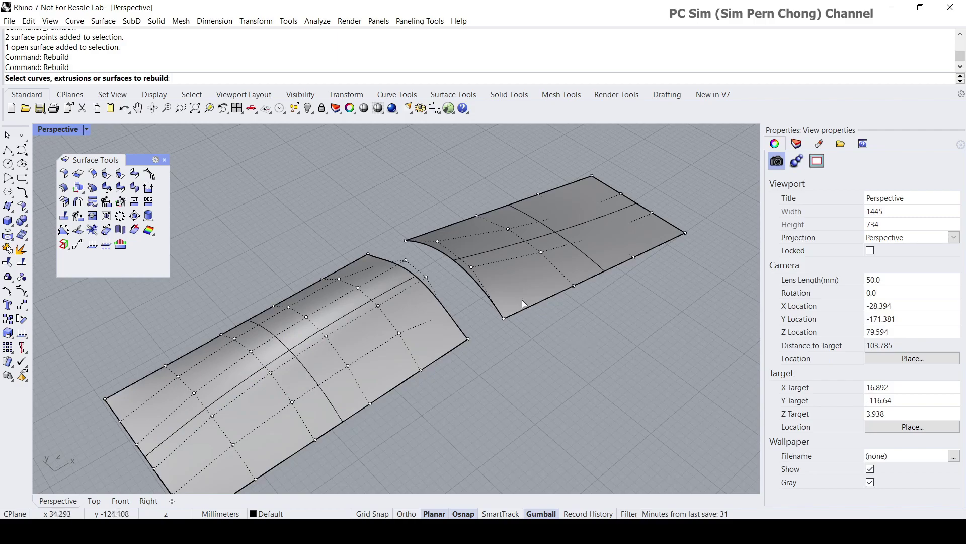
{"action": "left_click", "coordinate": [518, 294]}
{"action": "right_click", "coordinate": [560, 368]}
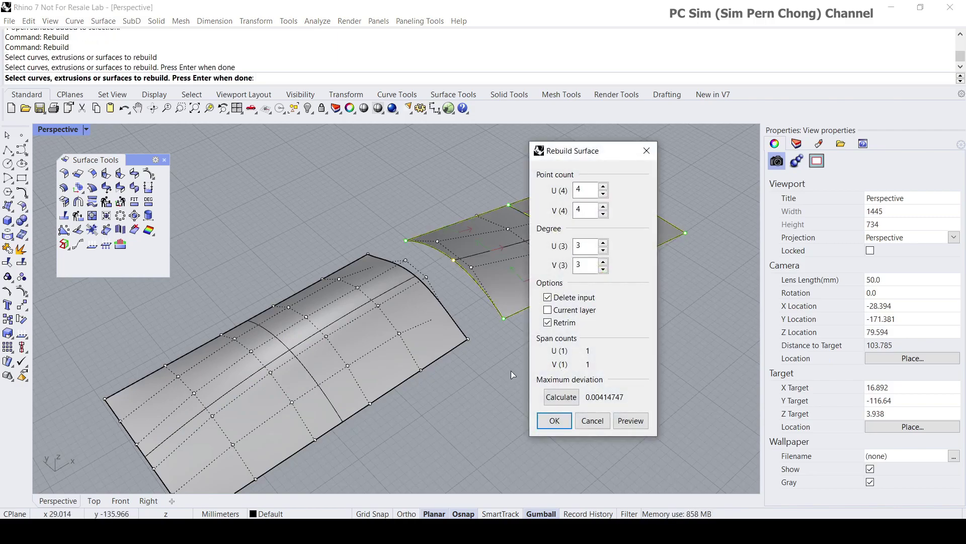
{"action": "right_click_drag", "start_coordinate": [511, 371], "coordinate": [408, 364], "text": "shift"}
{"action": "left_click_drag", "start_coordinate": [574, 151], "coordinate": [647, 150]}
{"action": "right_click_drag", "start_coordinate": [492, 293], "coordinate": [572, 259]}
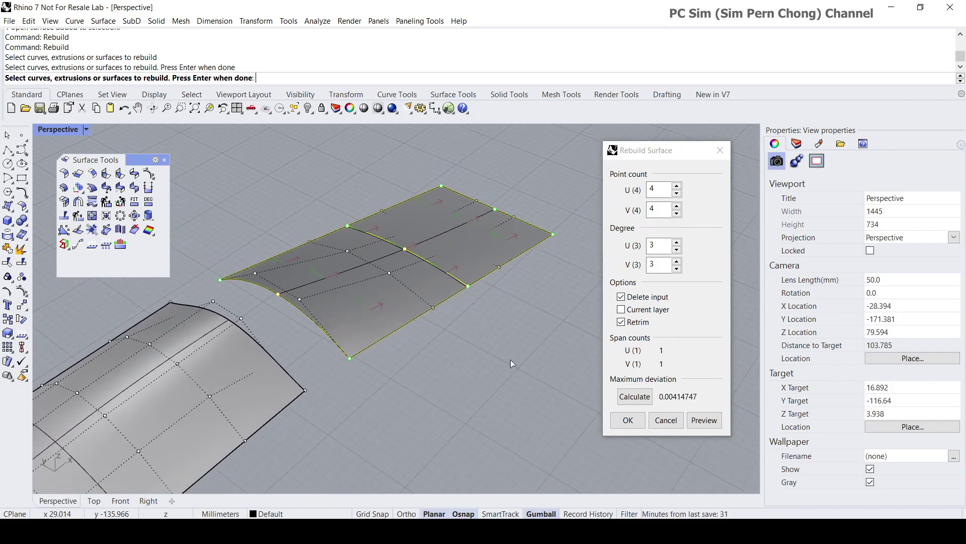
{"action": "right_click_drag", "start_coordinate": [510, 359], "coordinate": [598, 238]}
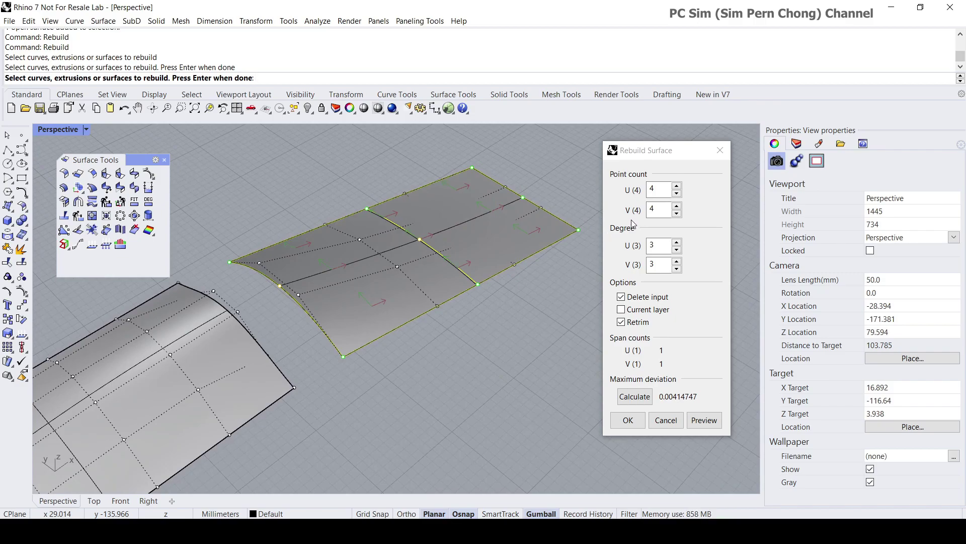
{"action": "left_click", "coordinate": [628, 420]}
- Apply medium horizontal zebra stripes to both surfaces and close the floating Surface Tools palette
{"action": "scroll", "coordinate": [496, 367], "scroll_direction": "down", "scroll_amount": 3}
{"action": "right_click_drag", "start_coordinate": [496, 367], "coordinate": [570, 321]}
{"action": "scroll", "coordinate": [570, 322], "scroll_direction": "down", "scroll_amount": 3}
{"action": "right_click_drag", "start_coordinate": [522, 342], "coordinate": [492, 345]}
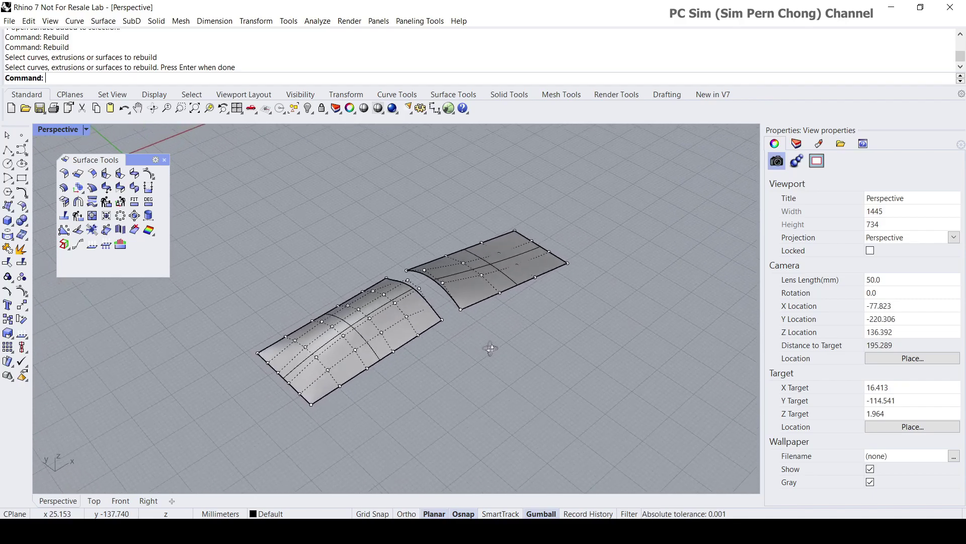
{"action": "left_click_drag", "start_coordinate": [198, 160], "coordinate": [654, 450]}
{"action": "left_click", "coordinate": [314, 20]}
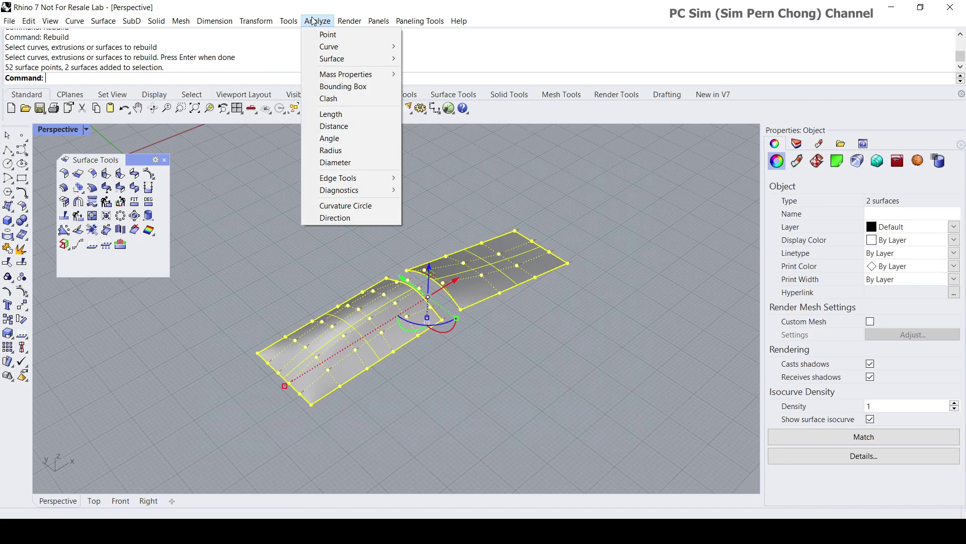
{"action": "mouse_move", "coordinate": [332, 58]}
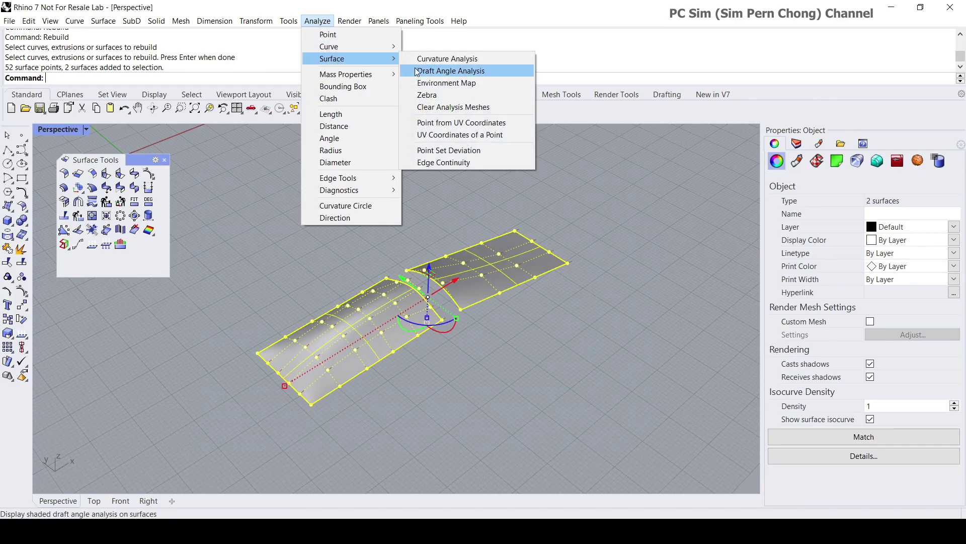
{"action": "left_click", "coordinate": [427, 95]}
{"action": "scroll", "coordinate": [490, 435], "scroll_direction": "up", "scroll_amount": 3}
{"action": "right_click_drag", "start_coordinate": [501, 363], "coordinate": [371, 305]}
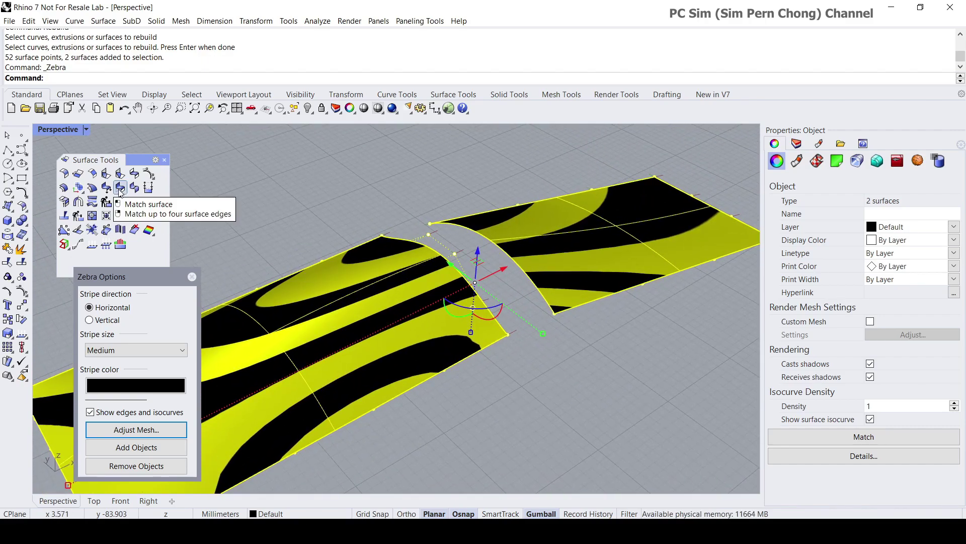
{"action": "left_click", "coordinate": [165, 160]}
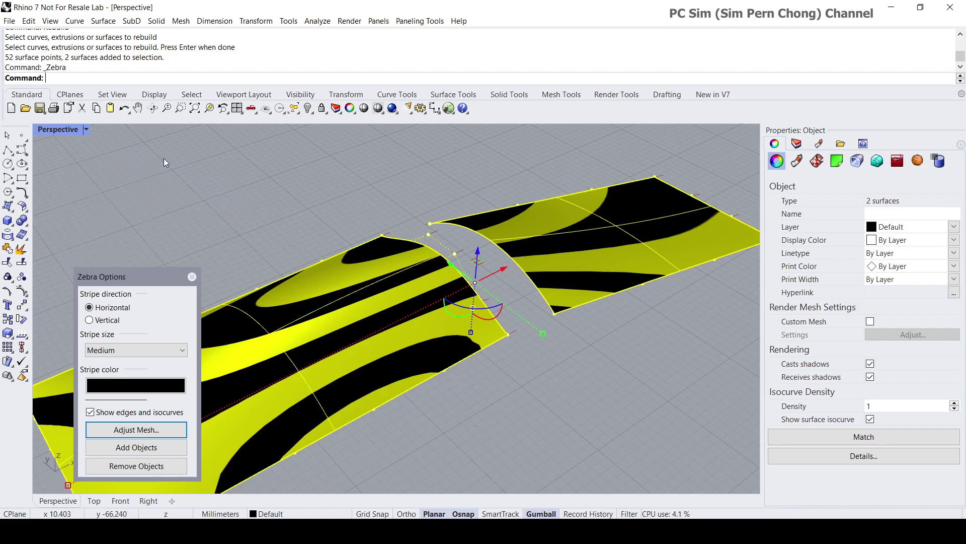
- Tear off the Surface Tools flyout, start Match Surface and pick the arched surface's edge
{"action": "left_click", "coordinate": [22, 208]}
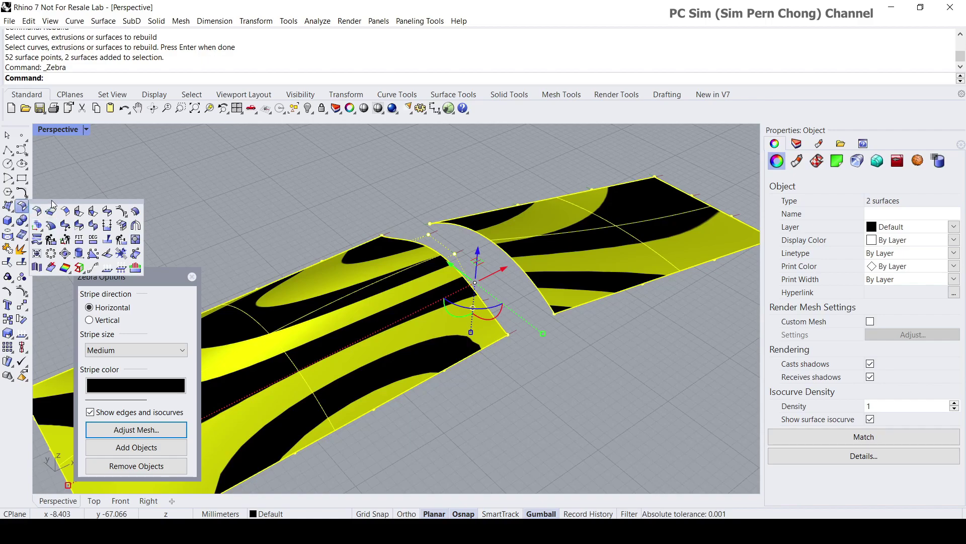
{"action": "left_click_drag", "start_coordinate": [52, 207], "coordinate": [107, 147]}
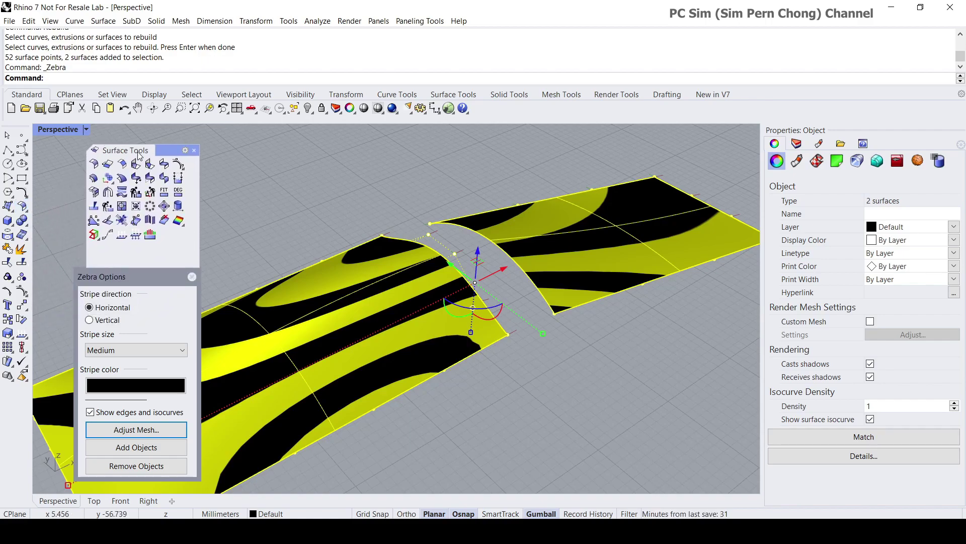
{"action": "left_click", "coordinate": [149, 179]}
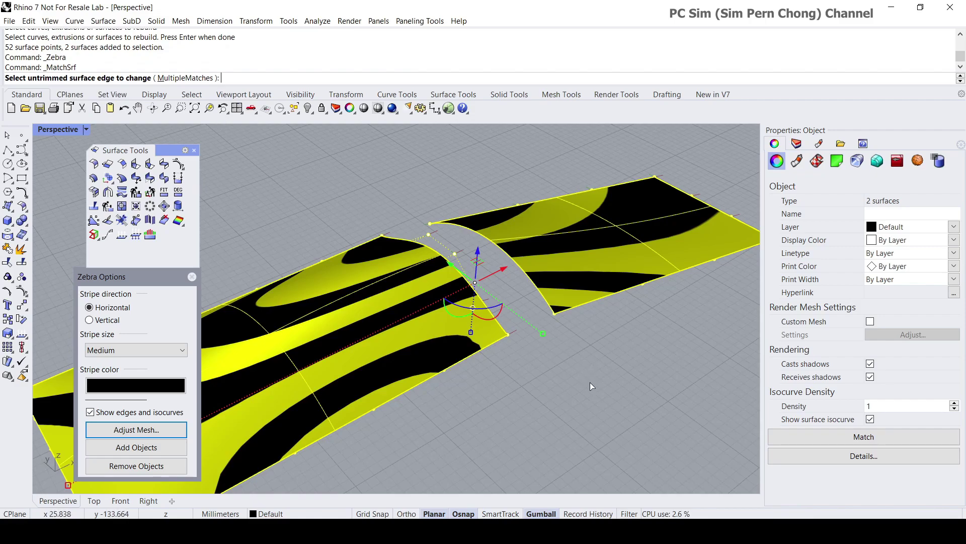
{"action": "left_click", "coordinate": [544, 301]}
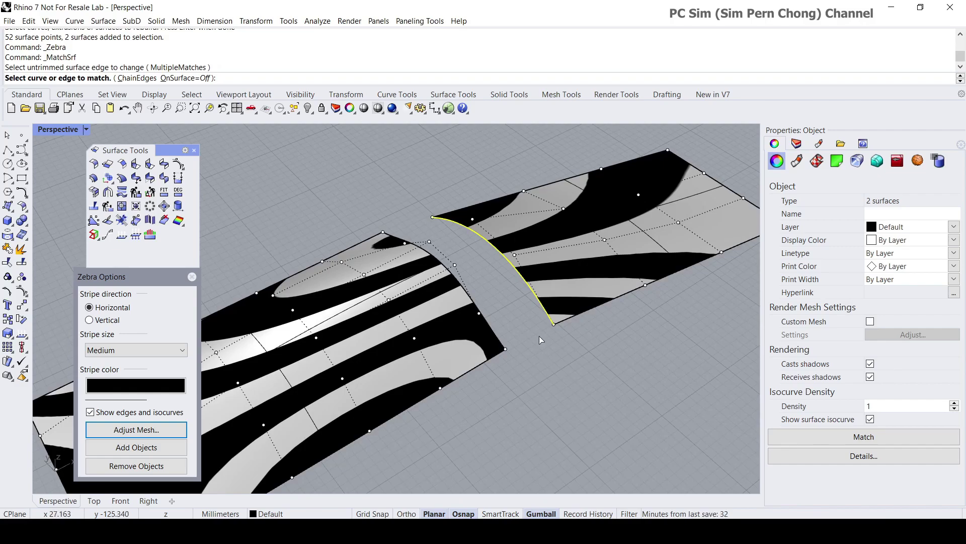
- Pick the left surface's edge as the target and inspect the zebra preview across the seam
{"action": "left_click", "coordinate": [496, 336]}
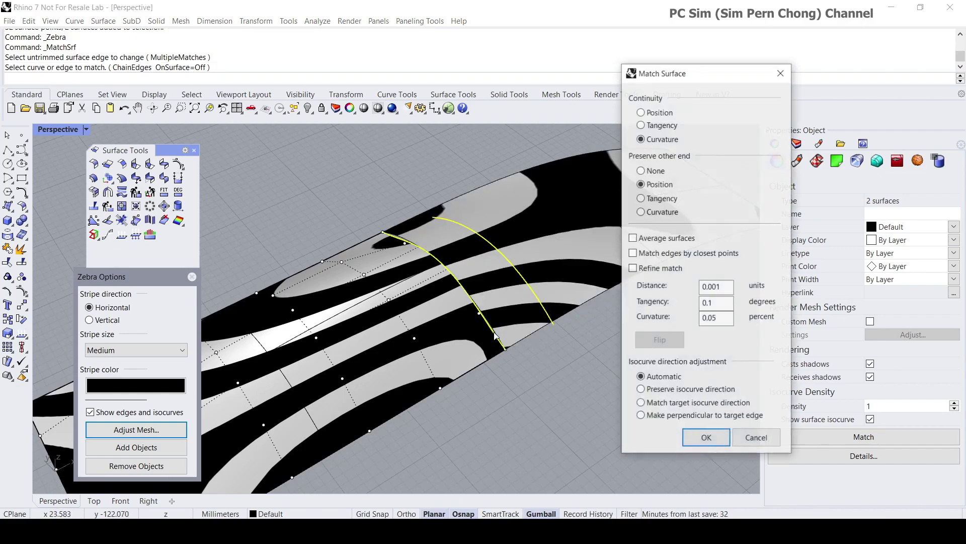
{"action": "right_click_drag", "start_coordinate": [539, 405], "coordinate": [491, 381]}
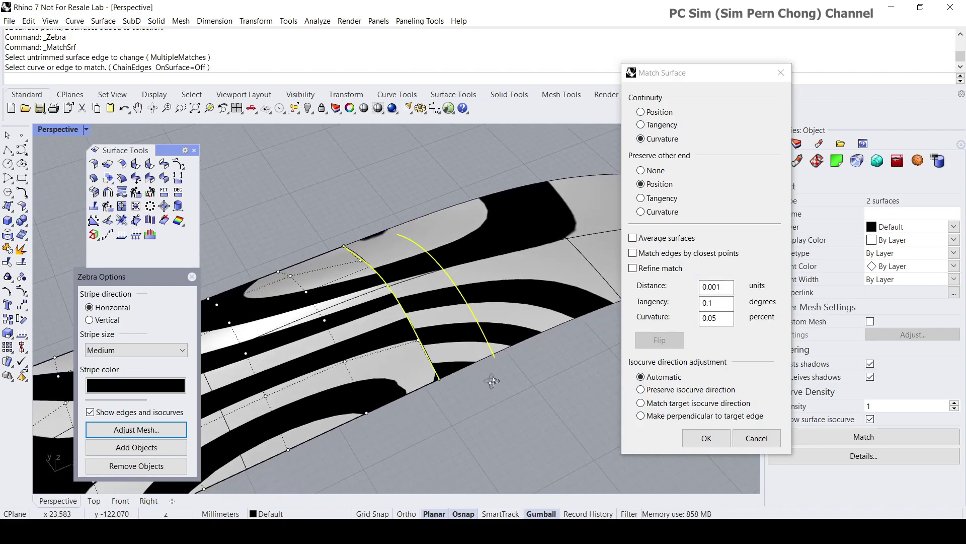
{"action": "left_click_drag", "start_coordinate": [668, 84], "coordinate": [667, 124]}
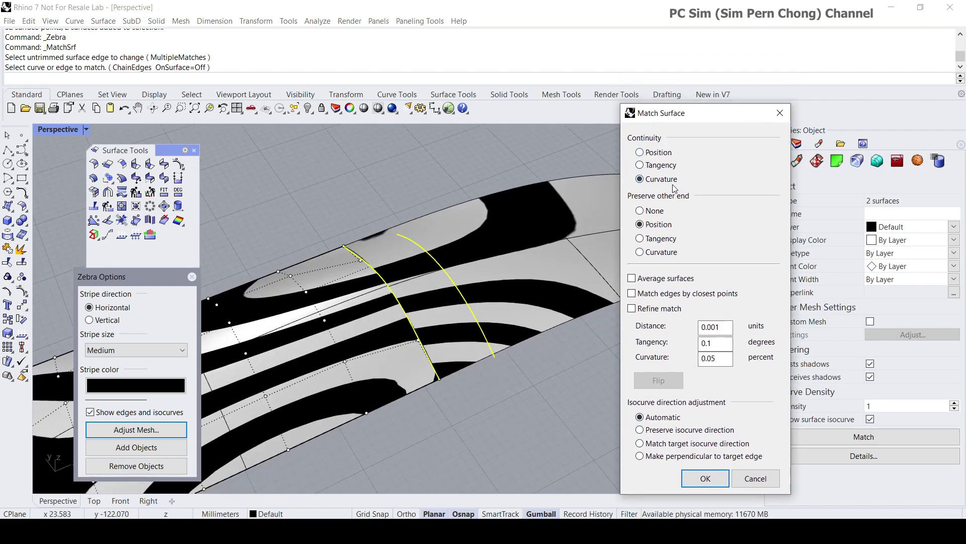
{"action": "right_click_drag", "start_coordinate": [505, 293], "coordinate": [486, 263]}
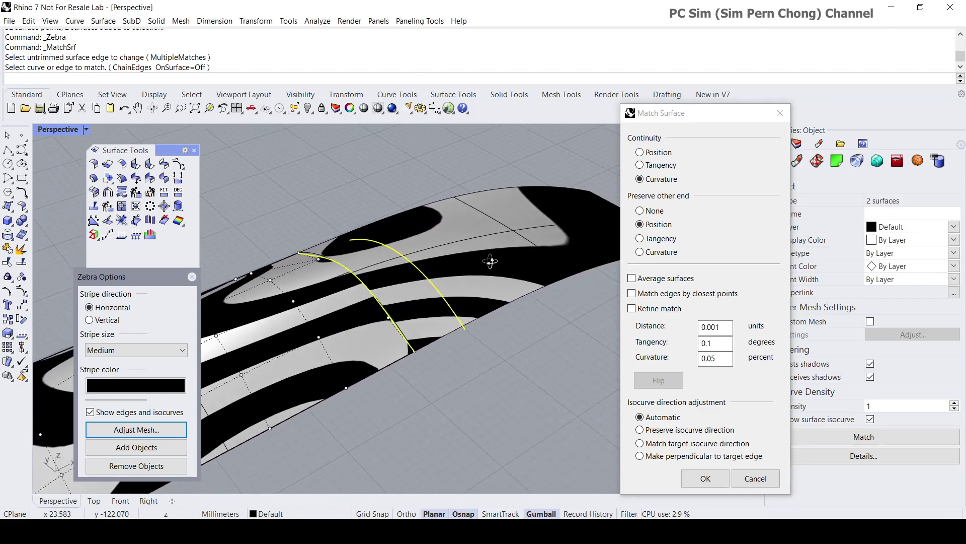
{"action": "scroll", "coordinate": [419, 304], "scroll_direction": "up", "scroll_amount": 5}
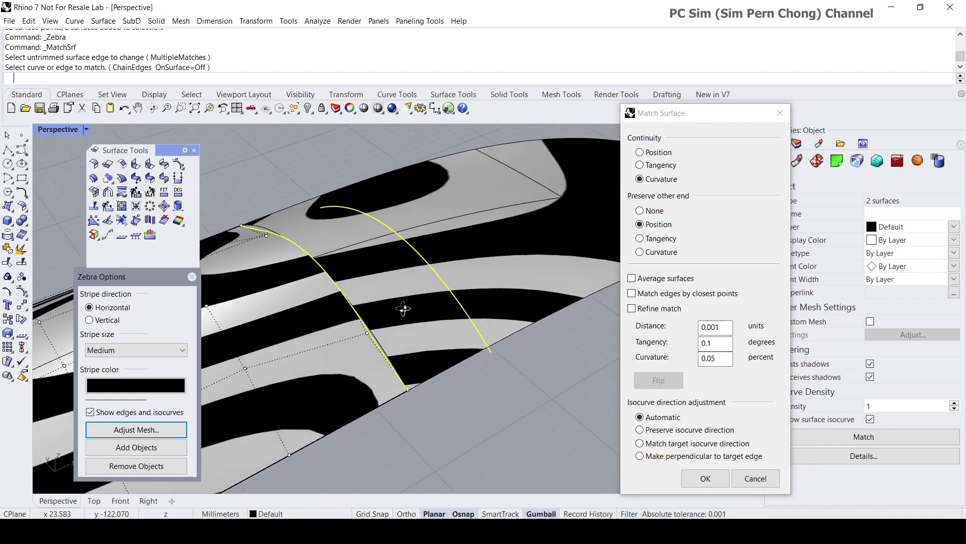
{"action": "right_click_drag", "start_coordinate": [413, 339], "coordinate": [509, 281]}
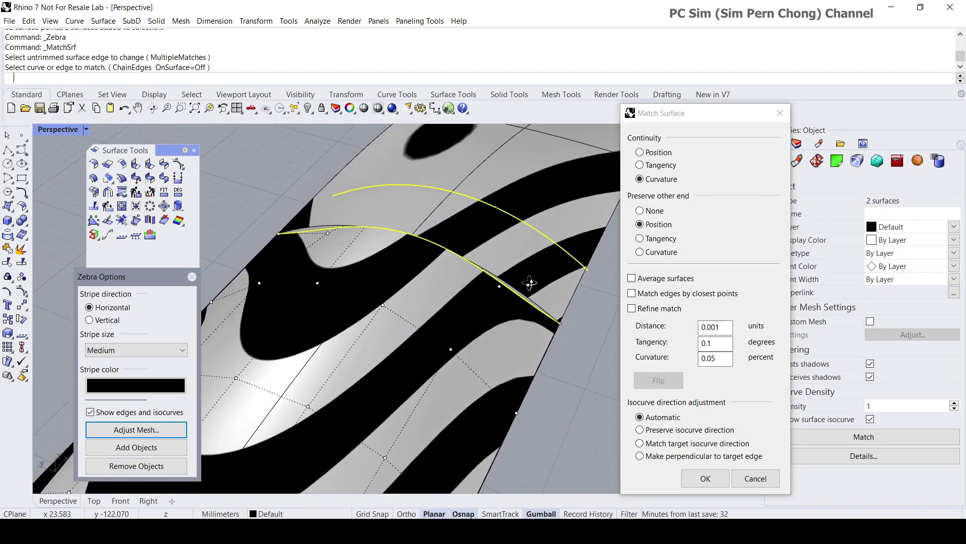
{"action": "right_click_drag", "start_coordinate": [529, 283], "coordinate": [458, 326]}
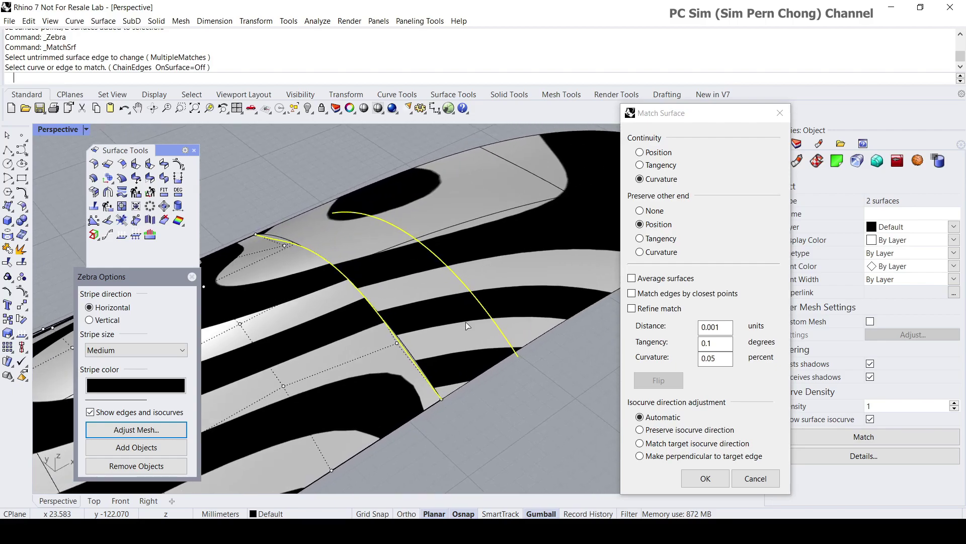
{"action": "right_click_drag", "start_coordinate": [575, 337], "coordinate": [503, 322]}
- Toggle Refine match on and off, then apply the Curvature match preserving the other end's Position
{"action": "left_click", "coordinate": [632, 308]}
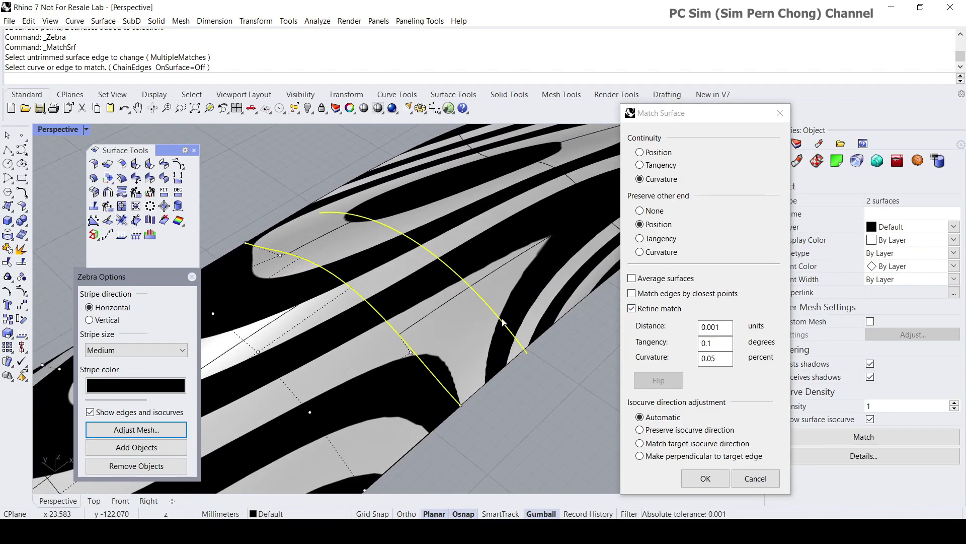
{"action": "left_click", "coordinate": [632, 308]}
{"action": "right_click_drag", "start_coordinate": [512, 329], "coordinate": [500, 329]}
{"action": "scroll", "coordinate": [463, 316], "scroll_direction": "down", "scroll_amount": 4}
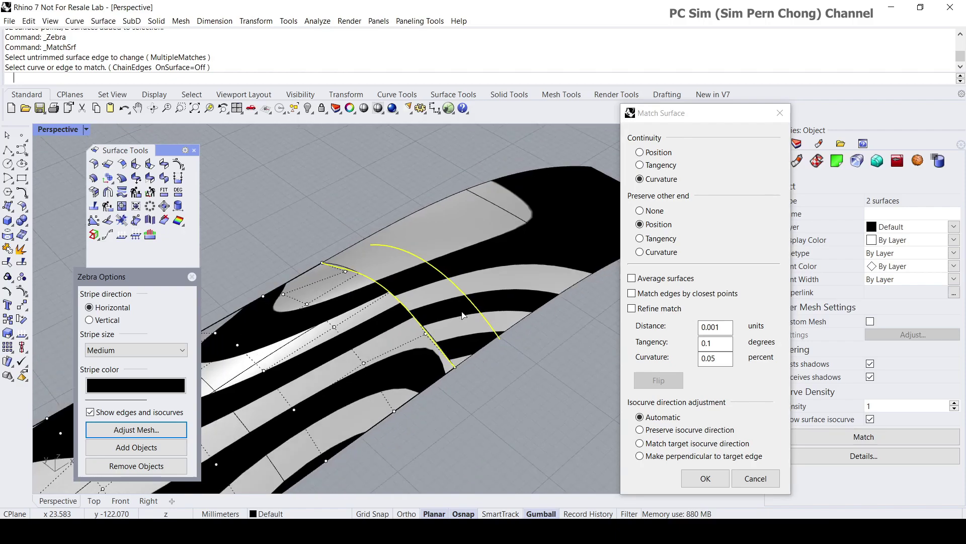
{"action": "left_click", "coordinate": [705, 478]}
{"action": "right_click_drag", "start_coordinate": [489, 325], "coordinate": [482, 276]}
- Orbit and pan the Perspective view to inspect the zebra stripes across the matched seam
{"action": "scroll", "coordinate": [562, 323], "scroll_direction": "up", "scroll_amount": 5}
{"action": "scroll", "coordinate": [561, 323], "scroll_direction": "down", "scroll_amount": 3}
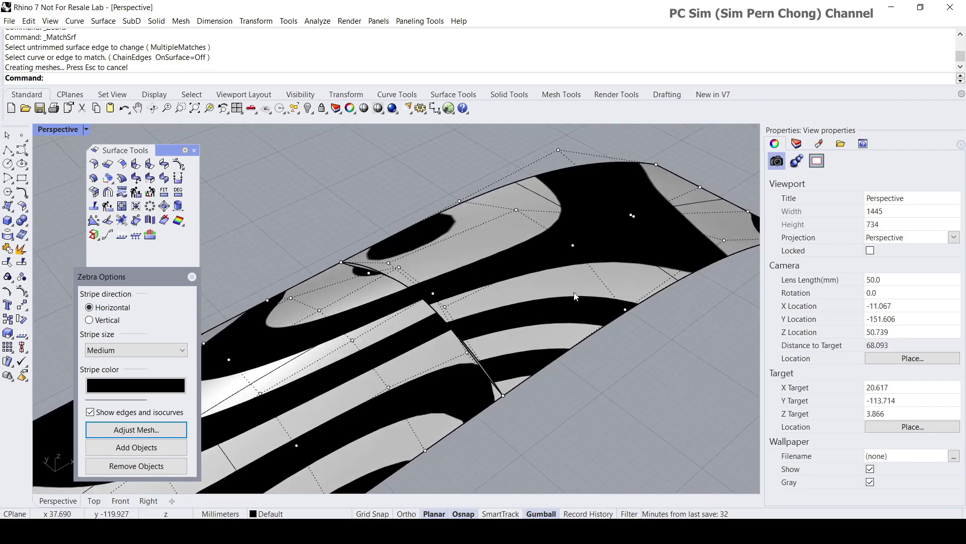
{"action": "mouse_move", "coordinate": [612, 271]}
{"action": "right_mouse_down"}
{"action": "mouse_move", "coordinate": [573, 256]}
{"action": "mouse_move", "coordinate": [618, 267]}
{"action": "right_mouse_up"}
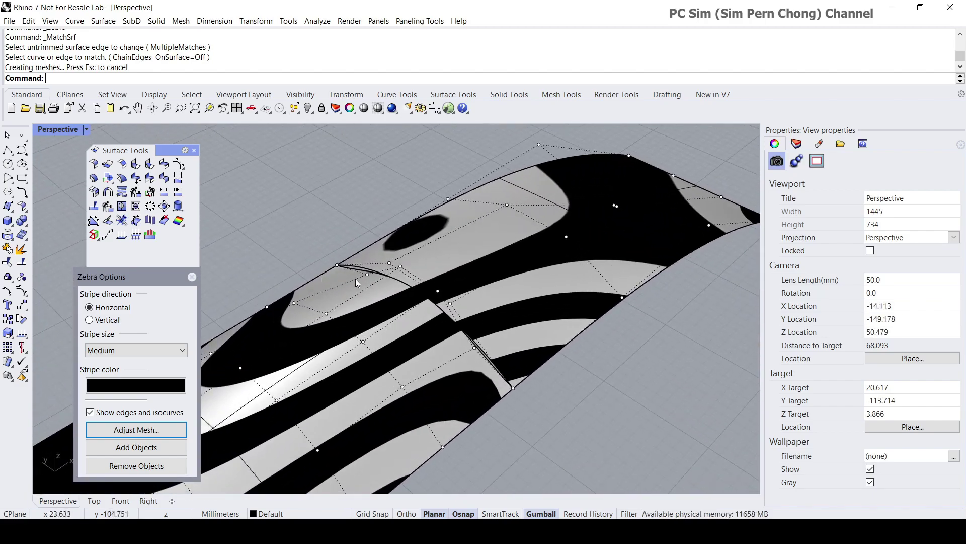
{"action": "right_click_drag", "start_coordinate": [352, 309], "coordinate": [410, 305], "text": "shift"}
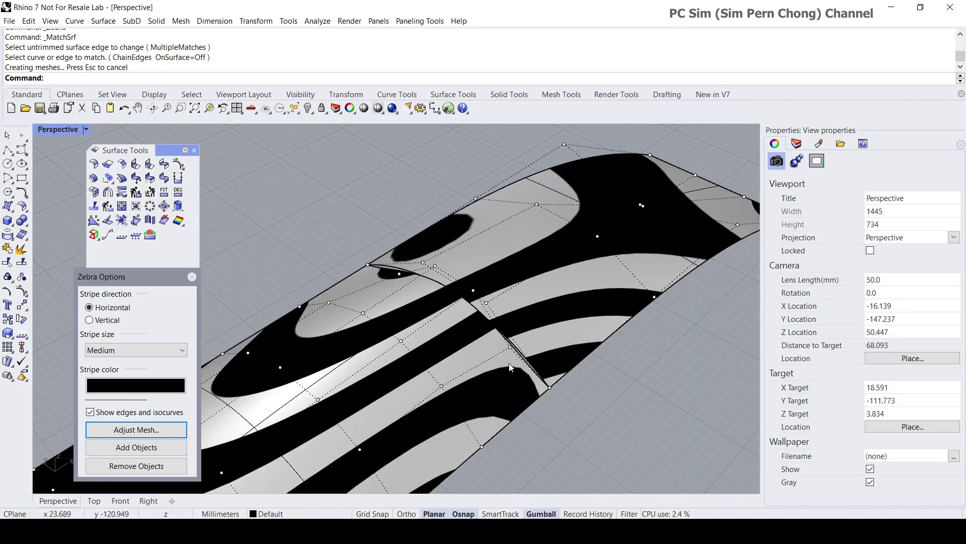
- Orbit the Rhino view to inspect the stripes flowing across the seam
{"action": "right_click_drag", "start_coordinate": [509, 367], "coordinate": [427, 249]}
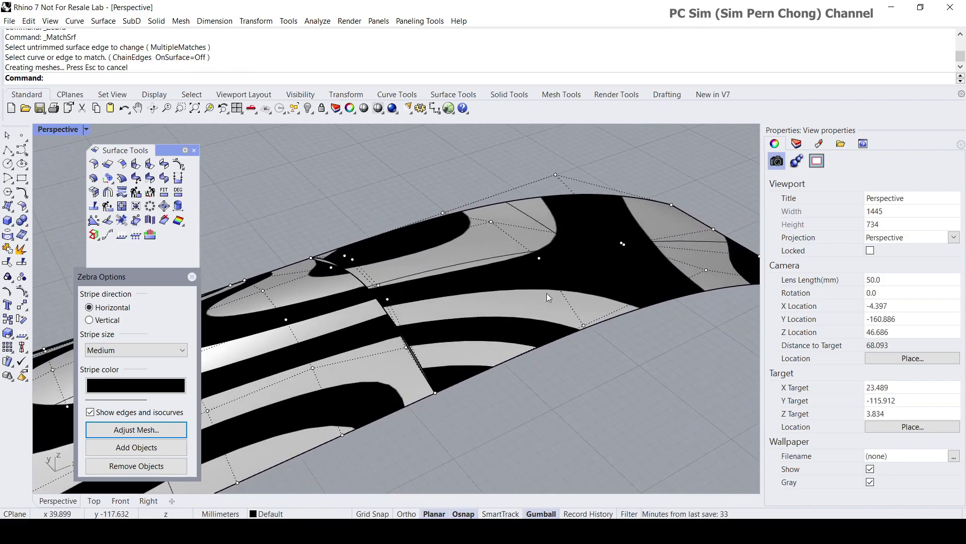
- Orbit and zoom around the seam to confirm the zebra stripes continue unbroken
{"action": "right_click_drag", "start_coordinate": [470, 292], "coordinate": [302, 350]}
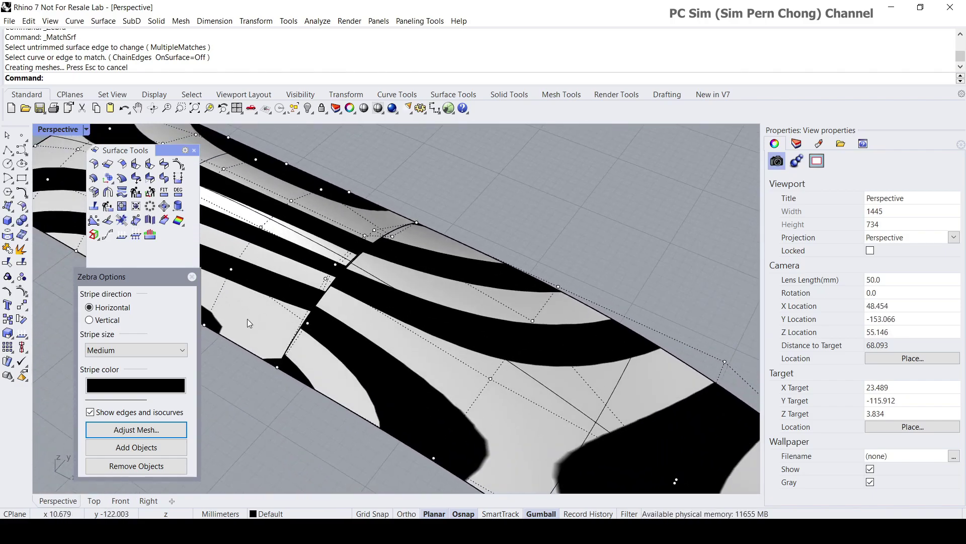
{"action": "right_click_drag", "start_coordinate": [262, 324], "coordinate": [397, 303]}
{"action": "scroll", "coordinate": [412, 320], "scroll_direction": "up", "scroll_amount": 5}
{"action": "scroll", "coordinate": [412, 319], "scroll_direction": "up", "scroll_amount": 3}
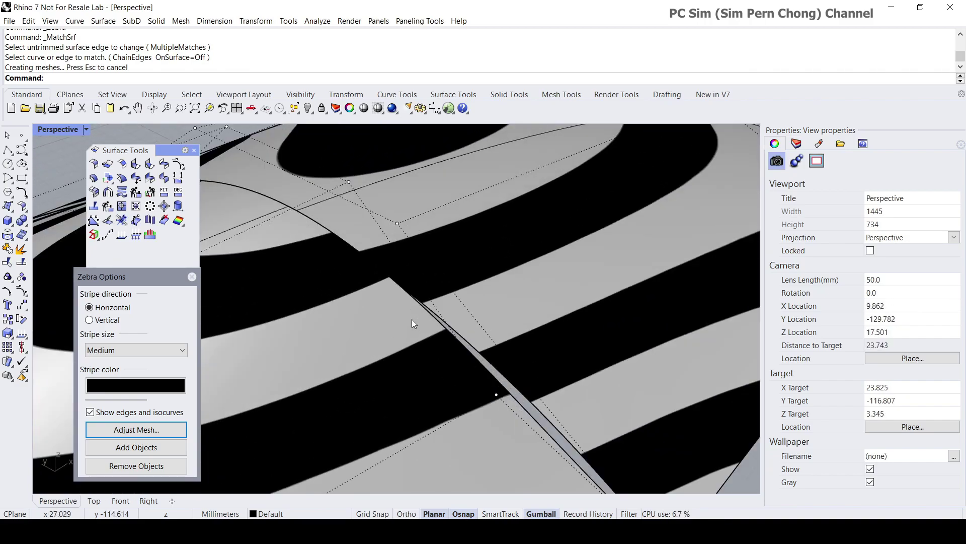
{"action": "scroll", "coordinate": [413, 320], "scroll_direction": "down", "scroll_amount": 5}
{"action": "scroll", "coordinate": [473, 337], "scroll_direction": "down", "scroll_amount": 5}
{"action": "right_click_drag", "start_coordinate": [482, 338], "coordinate": [316, 307]}
{"action": "mouse_move", "coordinate": [356, 269]}
{"action": "right_mouse_down"}
{"action": "mouse_move", "coordinate": [332, 275]}
{"action": "mouse_move", "coordinate": [370, 272]}
{"action": "right_mouse_up"}
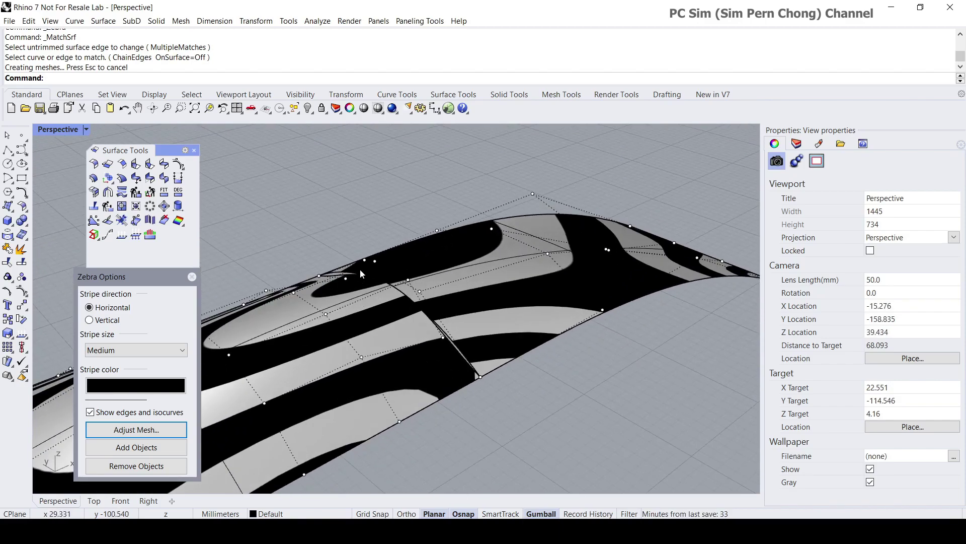
{"action": "scroll", "coordinate": [433, 322], "scroll_direction": "up", "scroll_amount": 2}
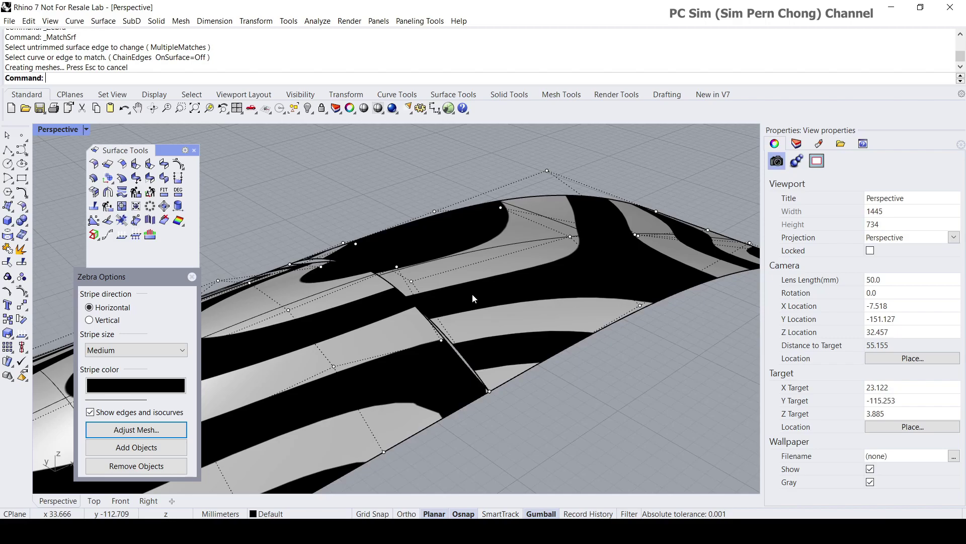
{"action": "right_click_drag", "start_coordinate": [633, 416], "coordinate": [599, 386]}
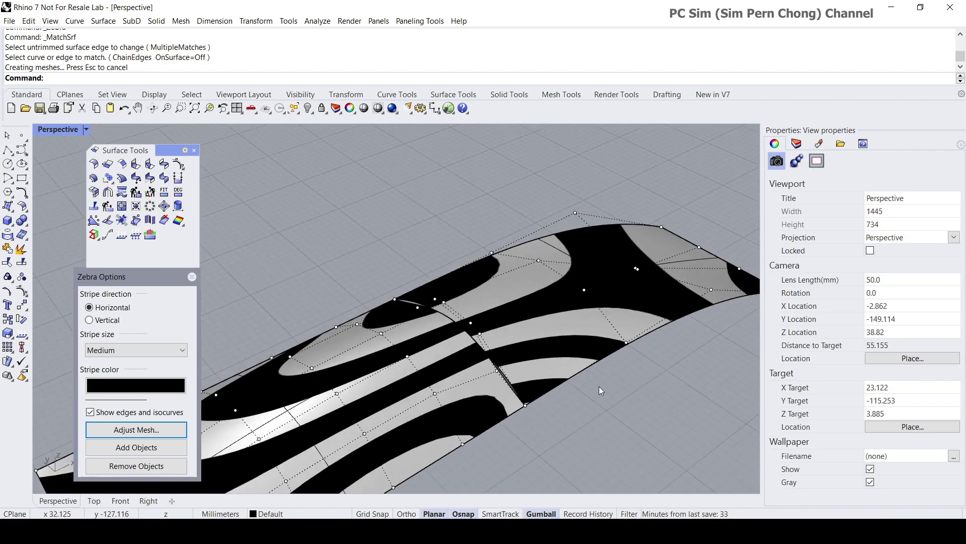
{"action": "scroll", "coordinate": [599, 386], "scroll_direction": "down", "scroll_amount": 3}
{"action": "right_click_drag", "start_coordinate": [460, 359], "coordinate": [472, 315]}
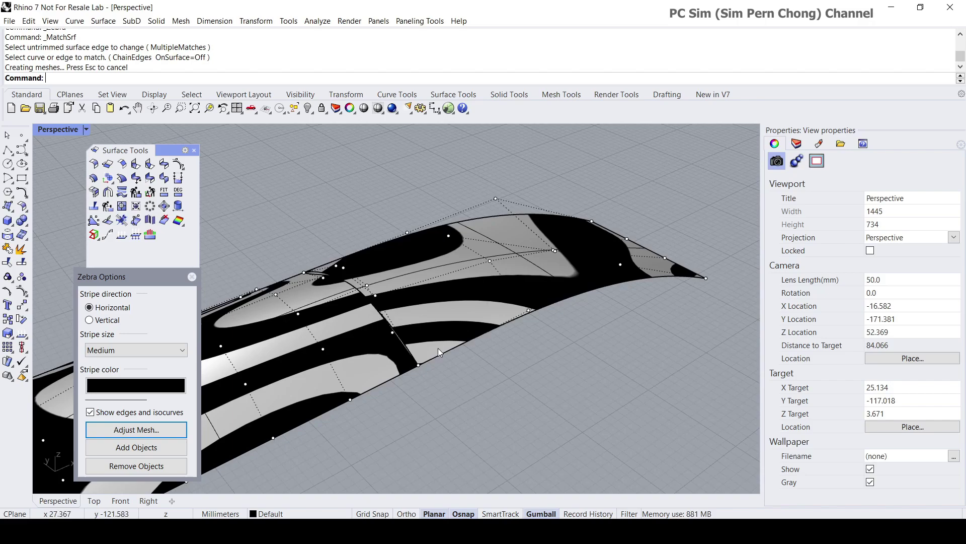
{"action": "scroll", "coordinate": [445, 343], "scroll_direction": "down", "scroll_amount": 4}
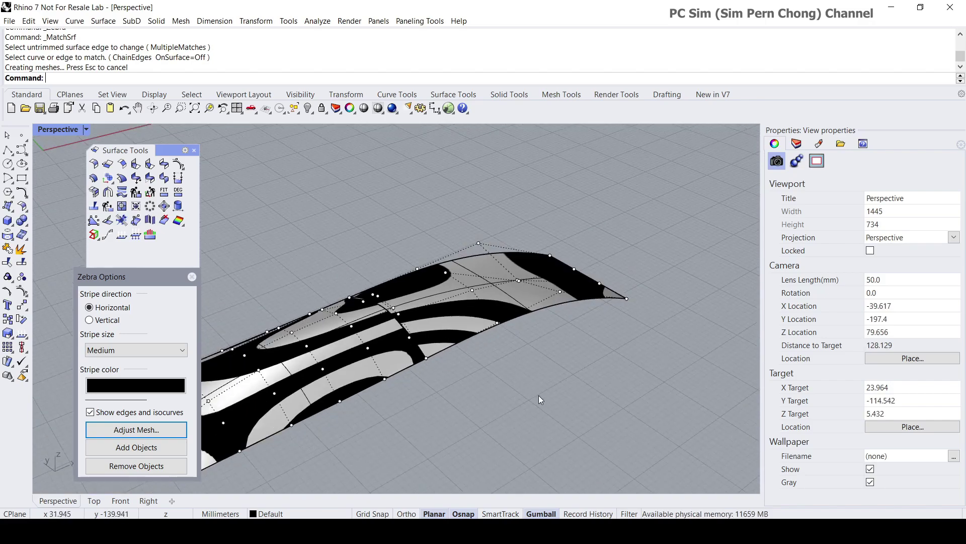
- Undo the surface match and select the smaller right-hand surface
{"action": "key", "text": "ctrl+z"}
{"action": "scroll", "coordinate": [509, 379], "scroll_direction": "up", "scroll_amount": 2}
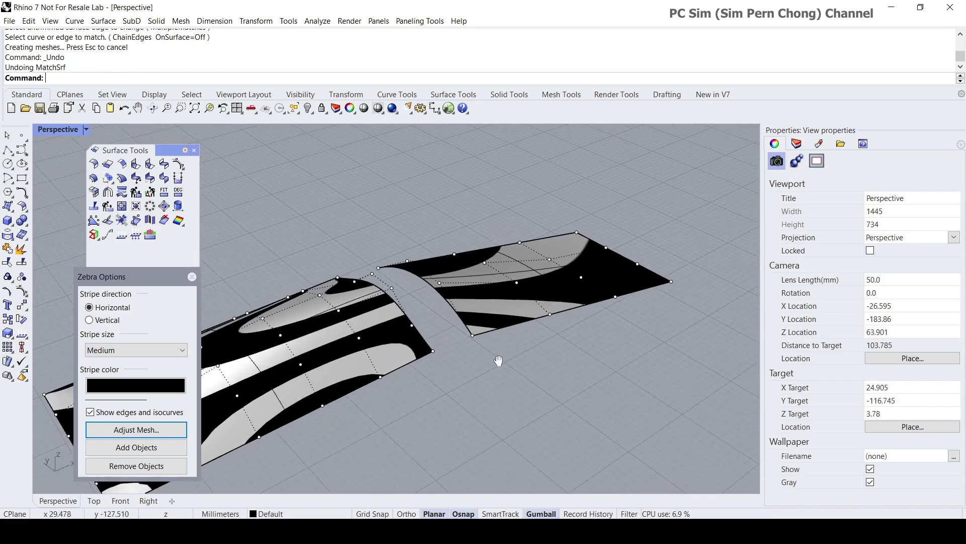
{"action": "right_click_drag", "start_coordinate": [498, 361], "coordinate": [496, 299]}
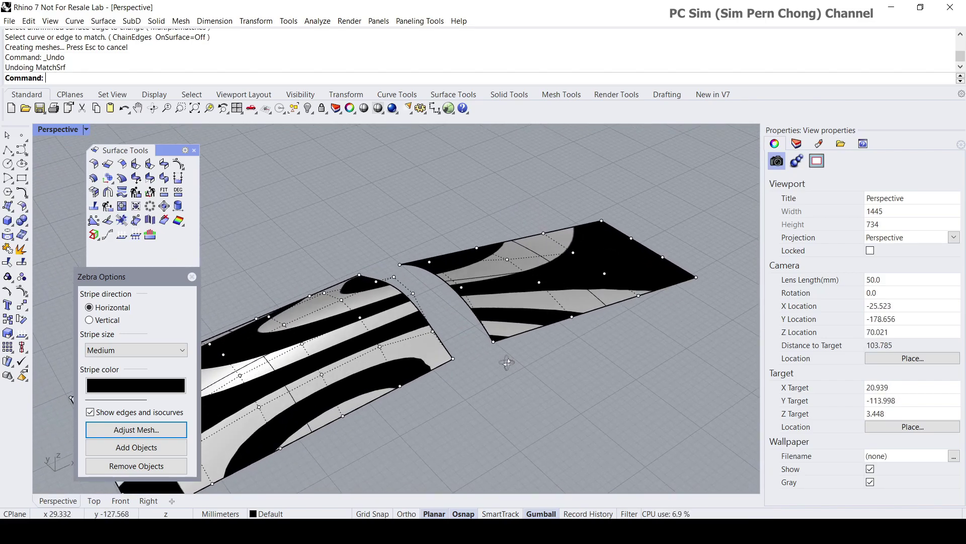
{"action": "left_click", "coordinate": [496, 299]}
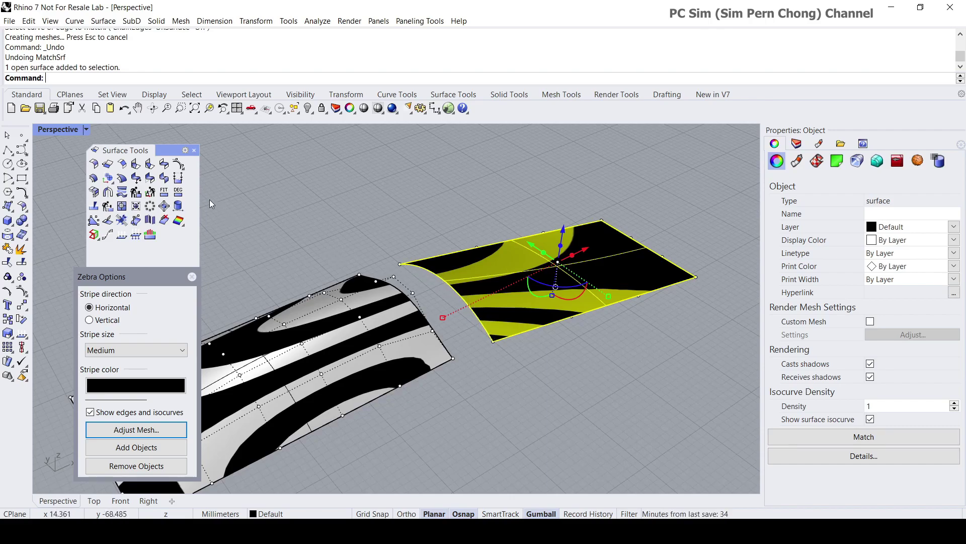
- Change the selected surface's degree to 5 in both U and V
{"action": "left_click", "coordinate": [178, 192]}
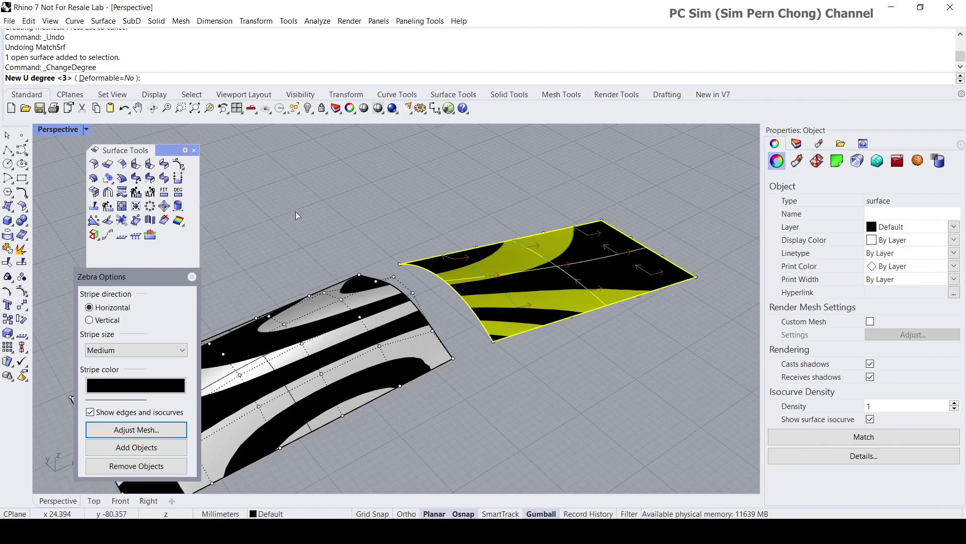
{"action": "type", "text": "5"}
{"action": "key", "text": "Return"}
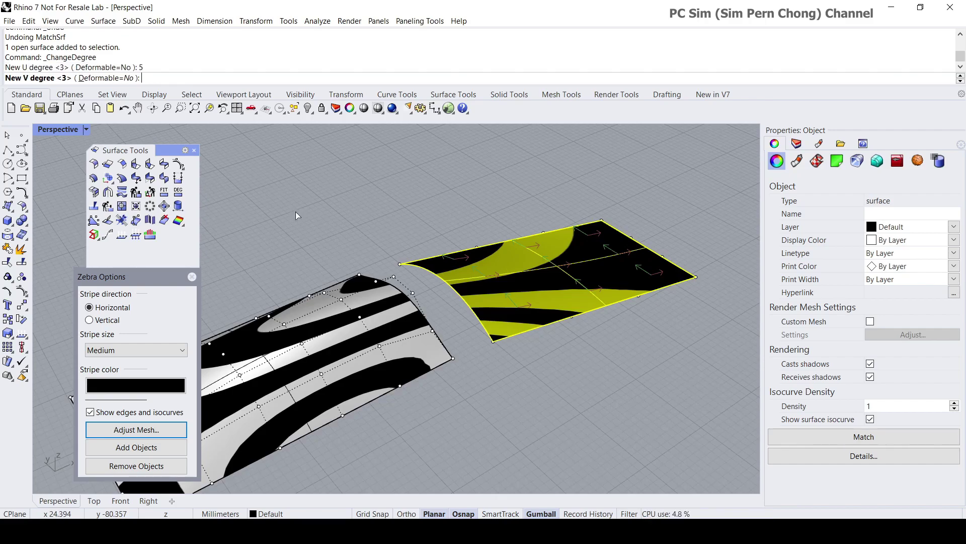
{"action": "type", "text": "5"}
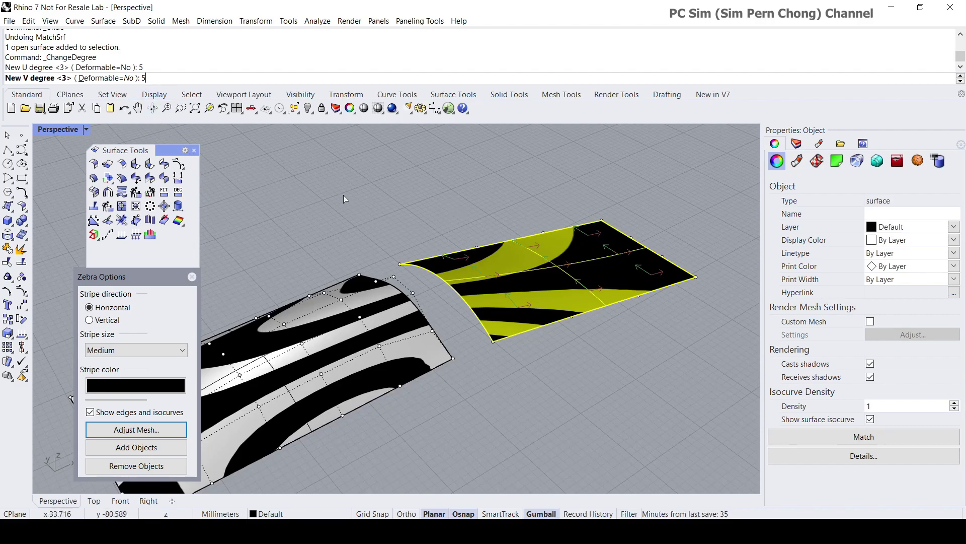
{"action": "key", "text": "Return"}
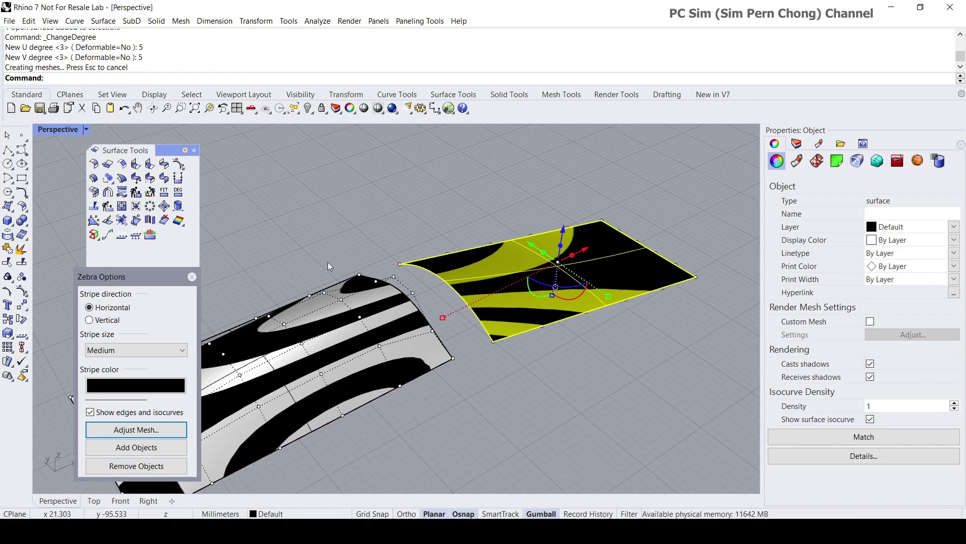
- Start Match Surface with the smaller surface's edge as the one to change and the larger surface's edge as the target
{"action": "left_click", "coordinate": [164, 178]}
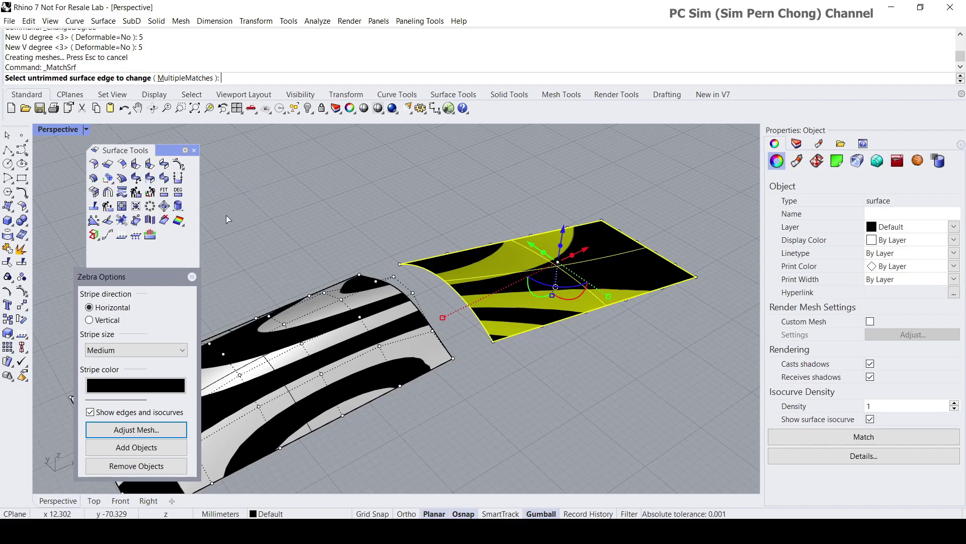
{"action": "left_click", "coordinate": [486, 331]}
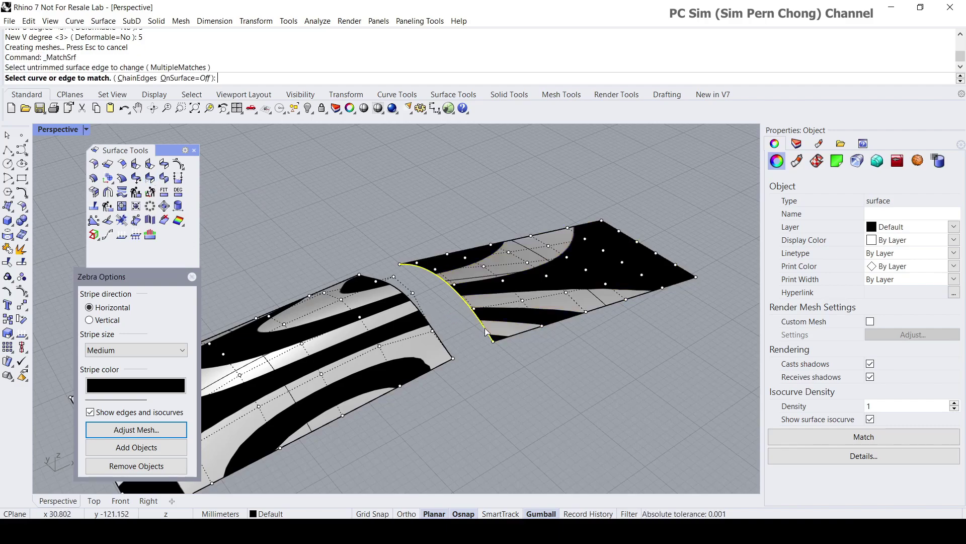
{"action": "left_click", "coordinate": [453, 353]}
{"action": "scroll", "coordinate": [453, 353], "scroll_direction": "up", "scroll_amount": 8}
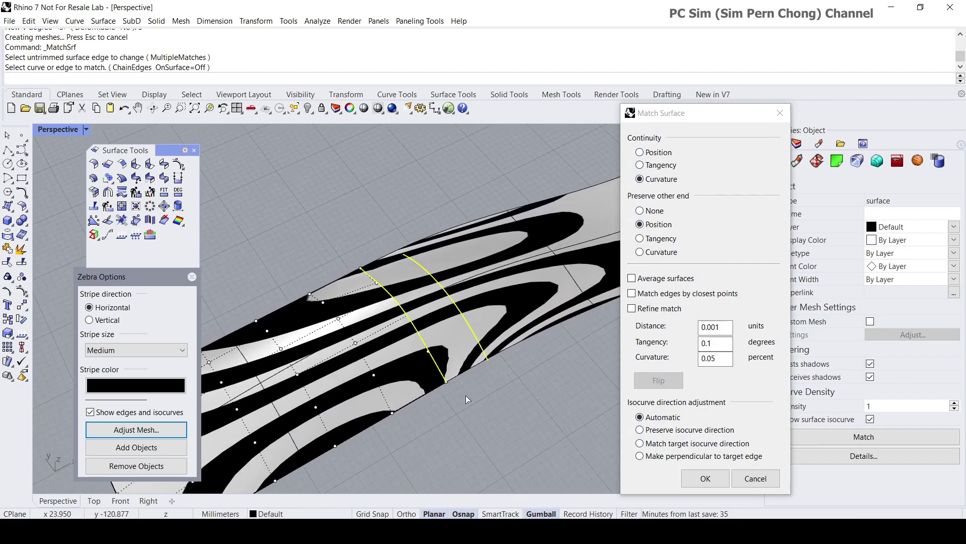
{"action": "scroll", "coordinate": [422, 343], "scroll_direction": "down", "scroll_amount": 2}
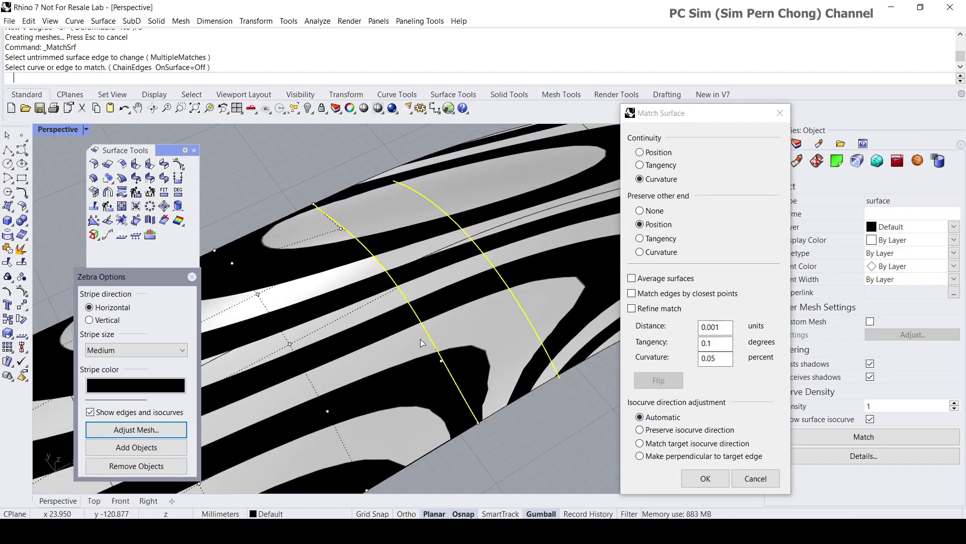
{"action": "right_click_drag", "start_coordinate": [422, 343], "coordinate": [446, 308]}
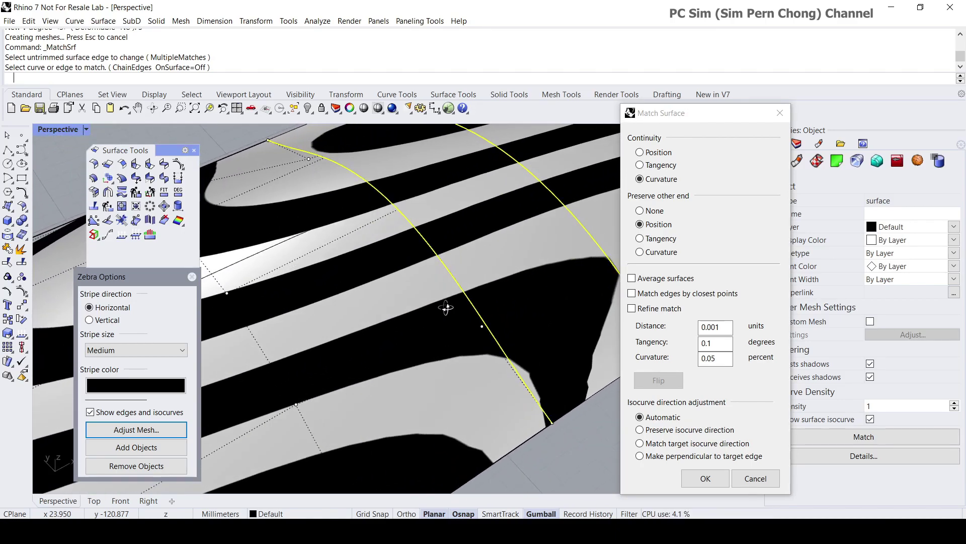
- Apply Curvature continuity with Preserve Position and Refine match off, checking the seam stripes from several angles
{"action": "left_click", "coordinate": [631, 309]}
{"action": "left_click", "coordinate": [632, 309]}
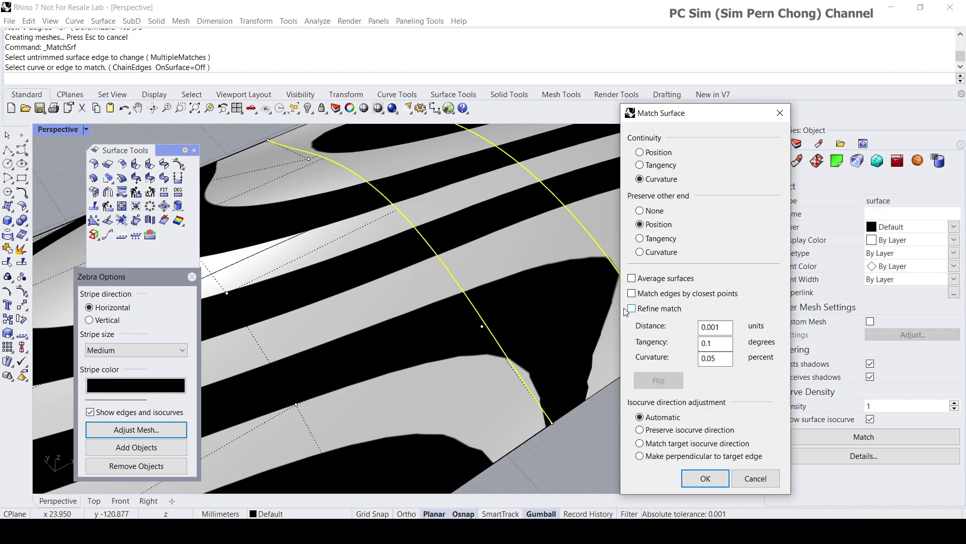
{"action": "right_click_drag", "start_coordinate": [518, 297], "coordinate": [502, 276]}
{"action": "right_click_drag", "start_coordinate": [501, 242], "coordinate": [457, 313]}
{"action": "scroll", "coordinate": [447, 294], "scroll_direction": "down", "scroll_amount": 5}
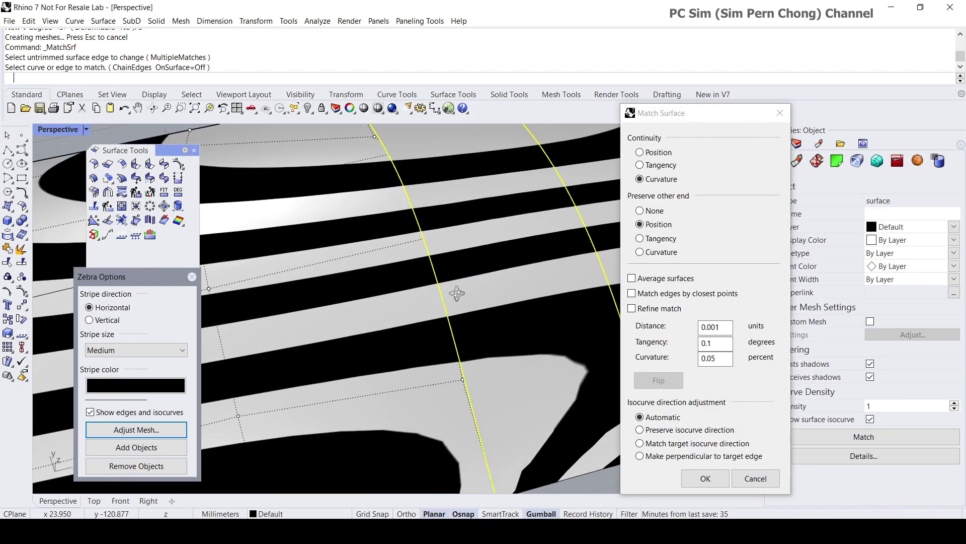
{"action": "right_click_drag", "start_coordinate": [481, 275], "coordinate": [491, 307]}
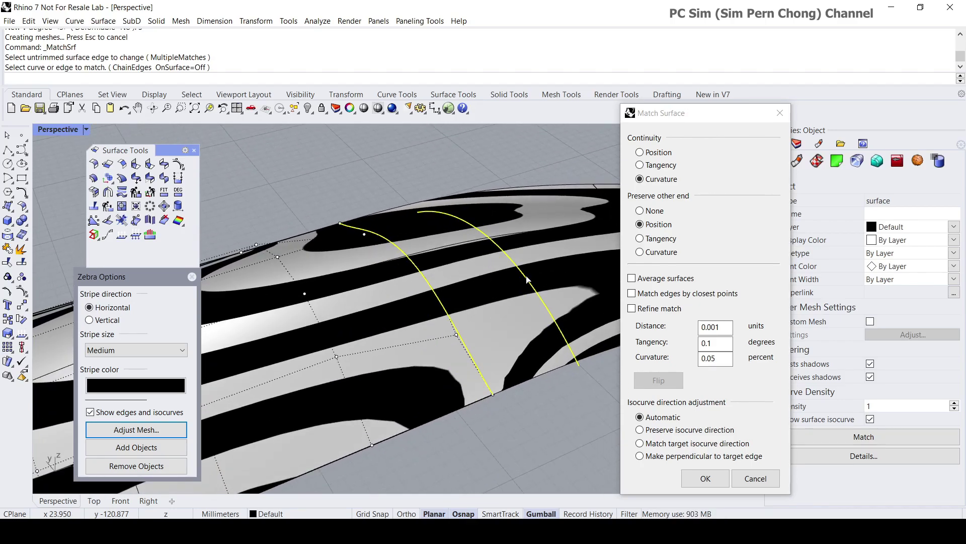
{"action": "scroll", "coordinate": [473, 266], "scroll_direction": "down", "scroll_amount": 4}
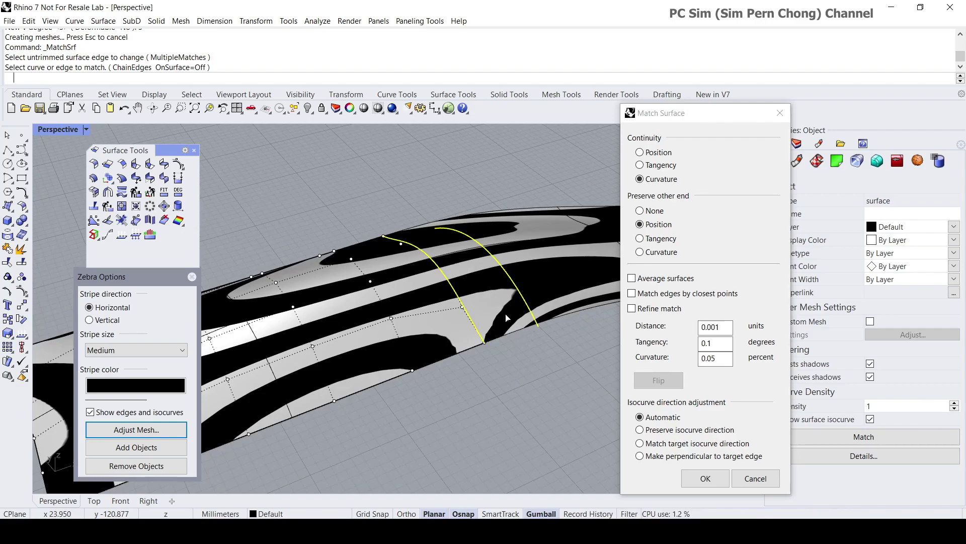
{"action": "right_click_drag", "start_coordinate": [507, 318], "coordinate": [440, 252]}
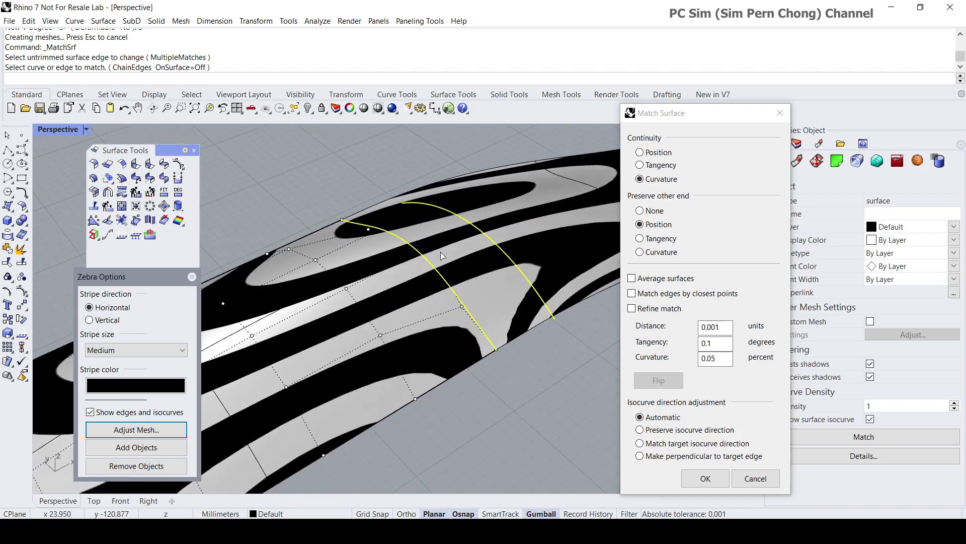
{"action": "scroll", "coordinate": [440, 251], "scroll_direction": "up", "scroll_amount": 2}
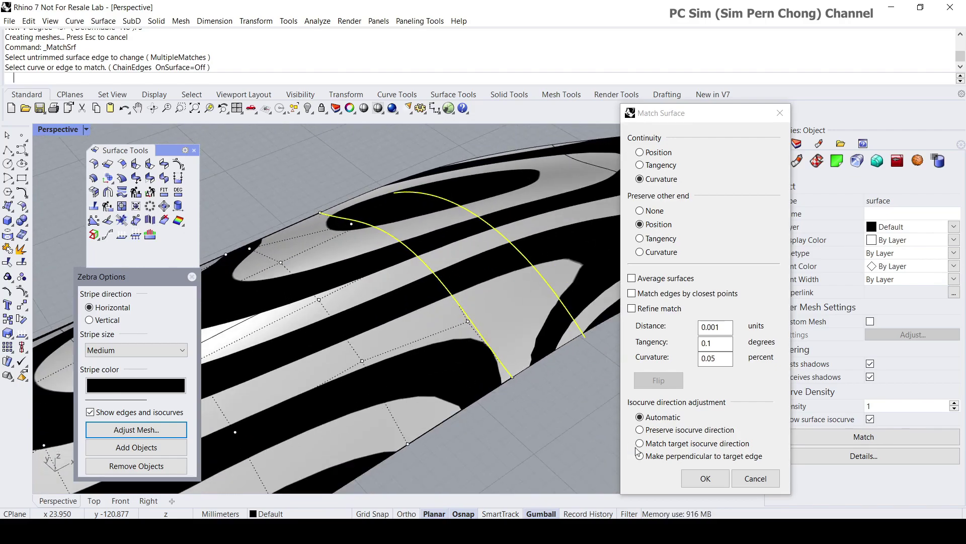
{"action": "left_click", "coordinate": [707, 478]}
{"action": "right_click_drag", "start_coordinate": [604, 389], "coordinate": [581, 298]}
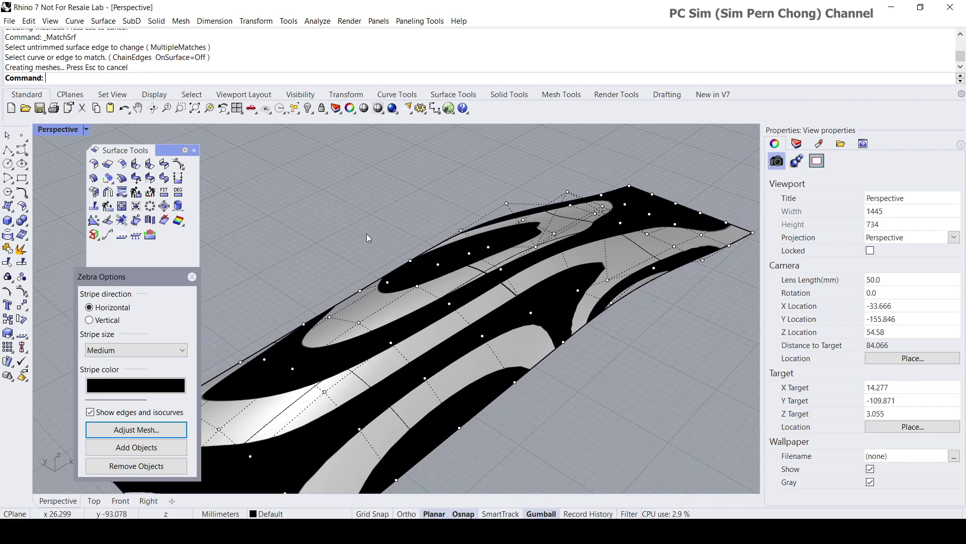
{"action": "left_click_drag", "start_coordinate": [200, 274], "coordinate": [196, 295]}
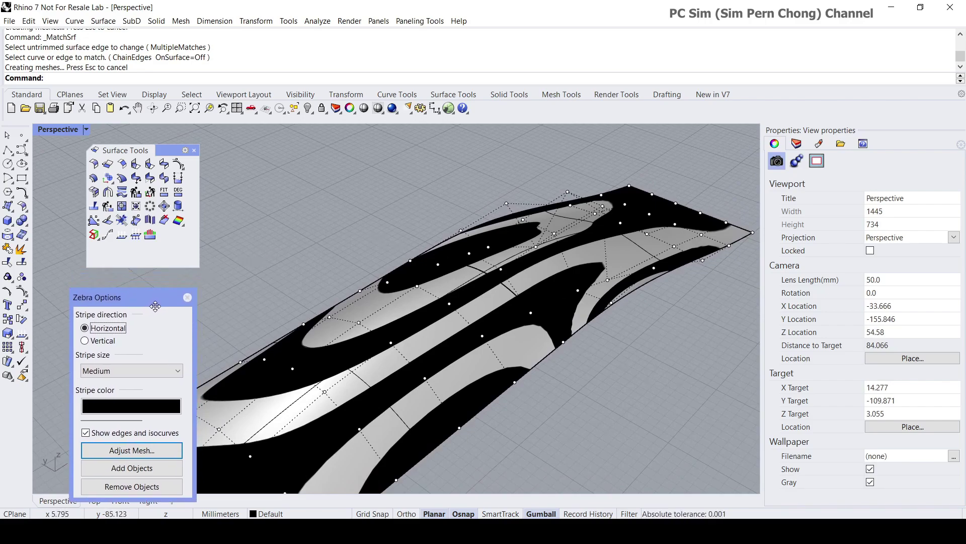
{"action": "right_click_drag", "start_coordinate": [438, 322], "coordinate": [460, 318]}
{"action": "scroll", "coordinate": [462, 324], "scroll_direction": "up", "scroll_amount": 4}
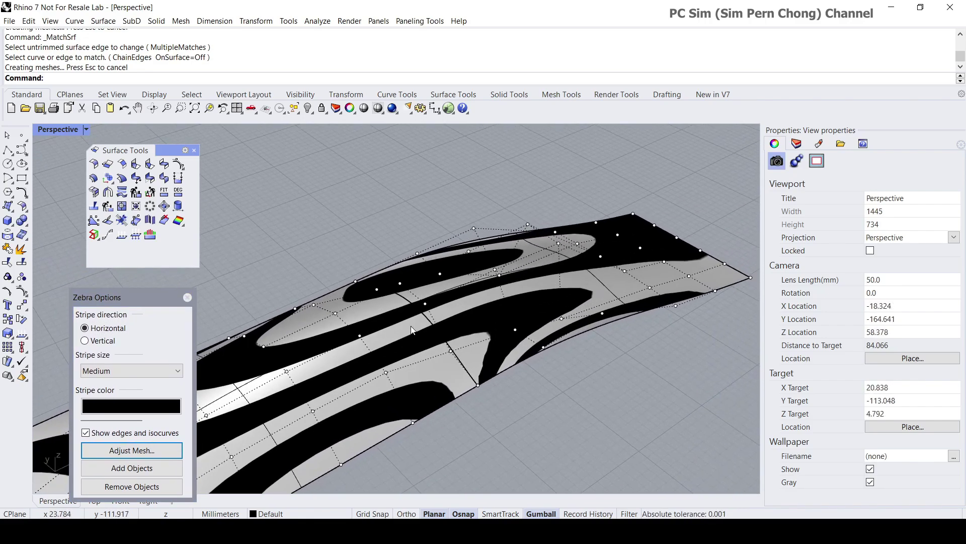
{"action": "scroll", "coordinate": [411, 327], "scroll_direction": "down", "scroll_amount": 4}
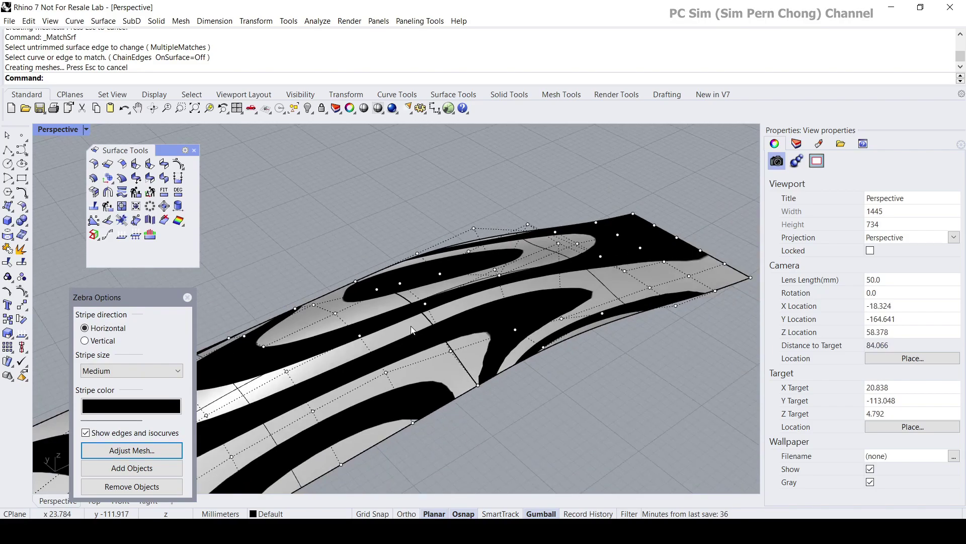